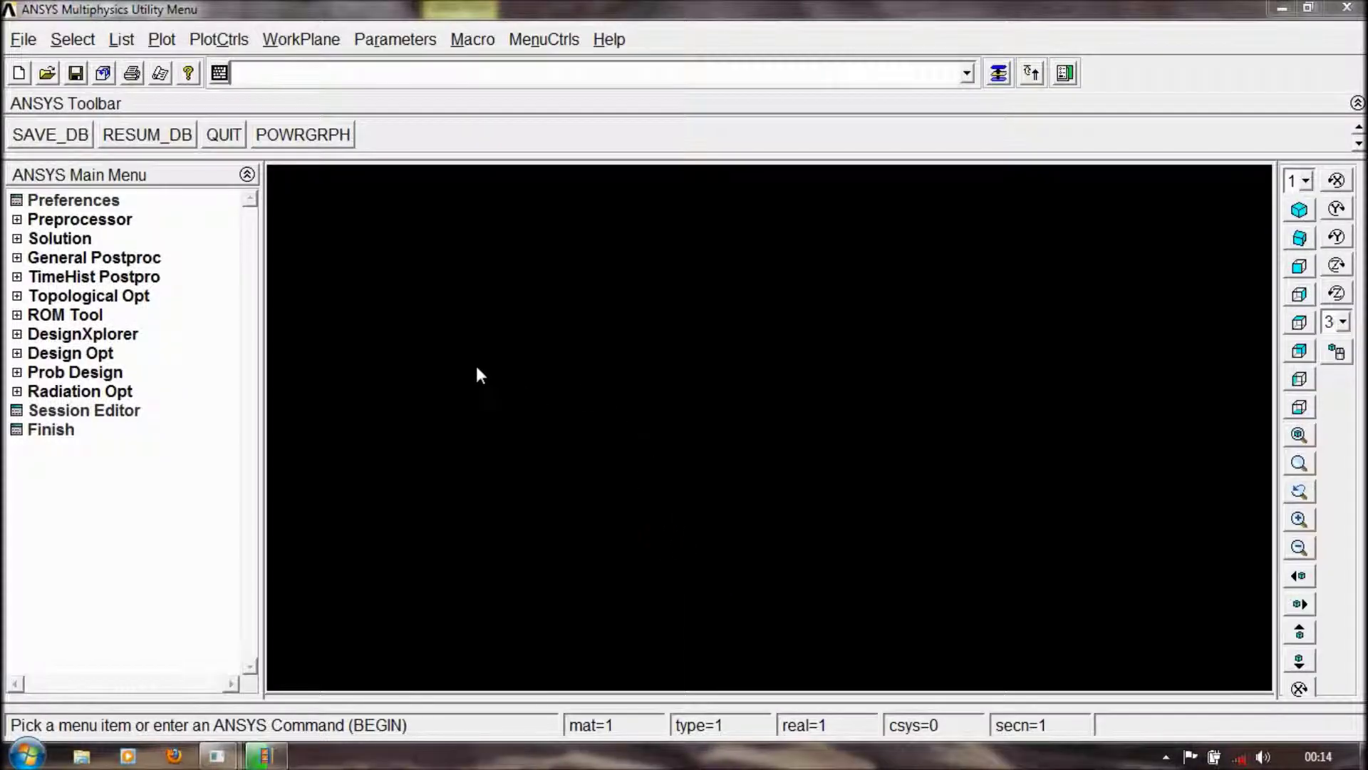
# Expand Preprocessor > Modeling > Create > Areas and look through the Arbitrary and Rectangle methods
pyautogui.click(19, 219)
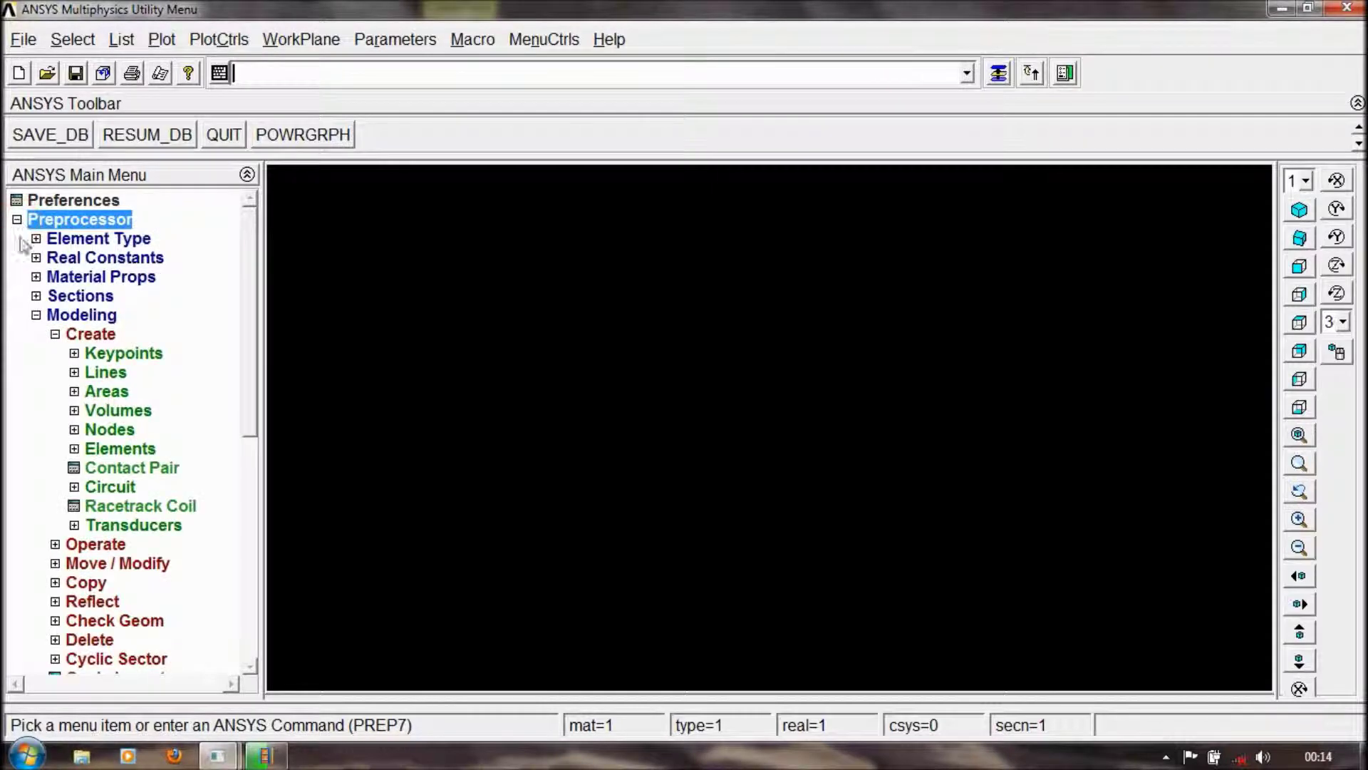
pyautogui.click(75, 392)
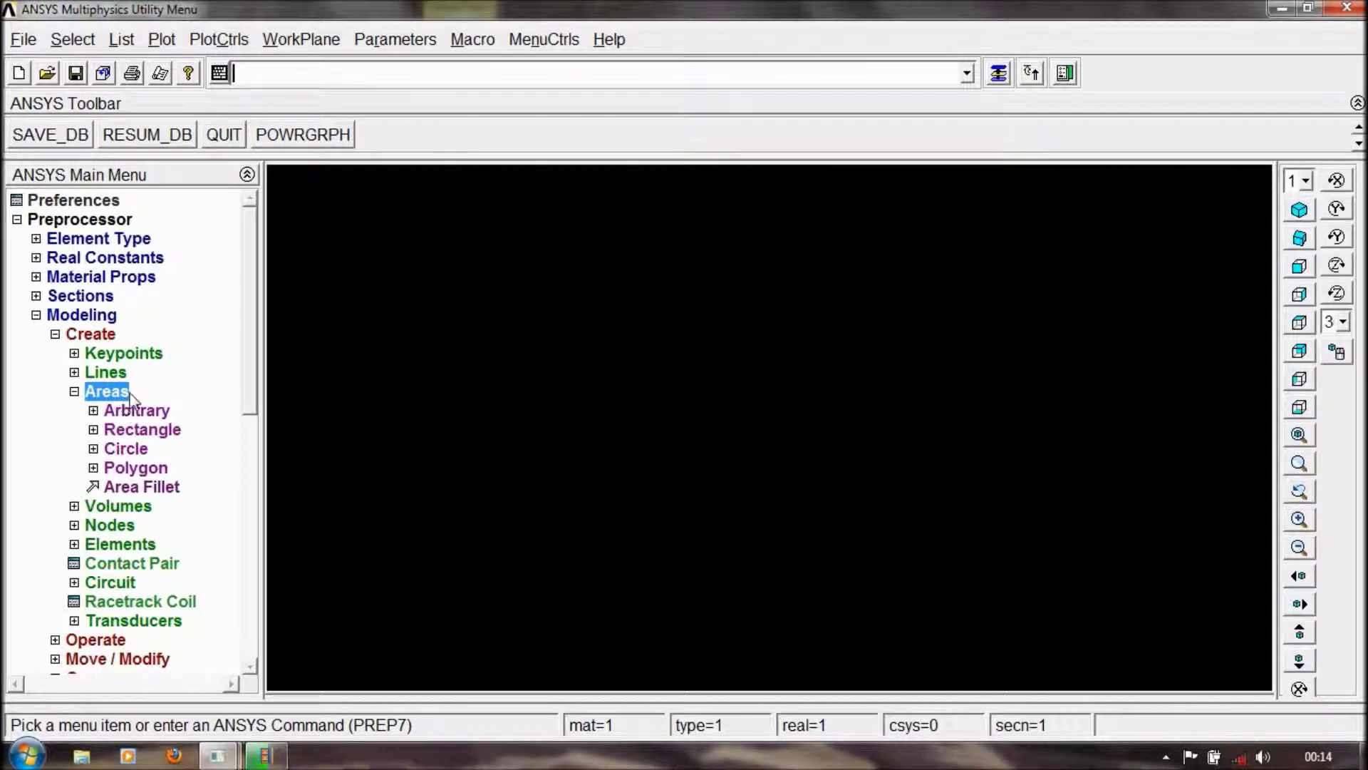
pyautogui.click(93, 412)
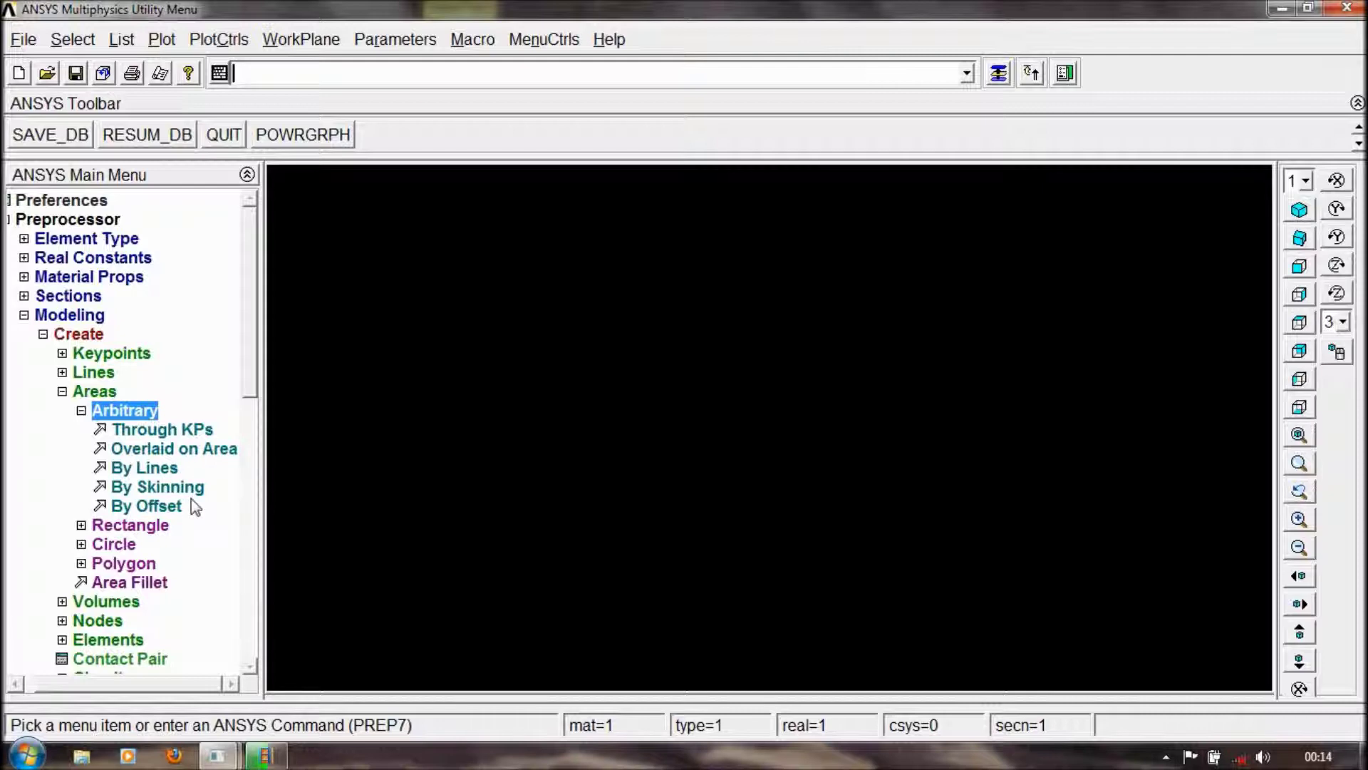
pyautogui.click(82, 411)
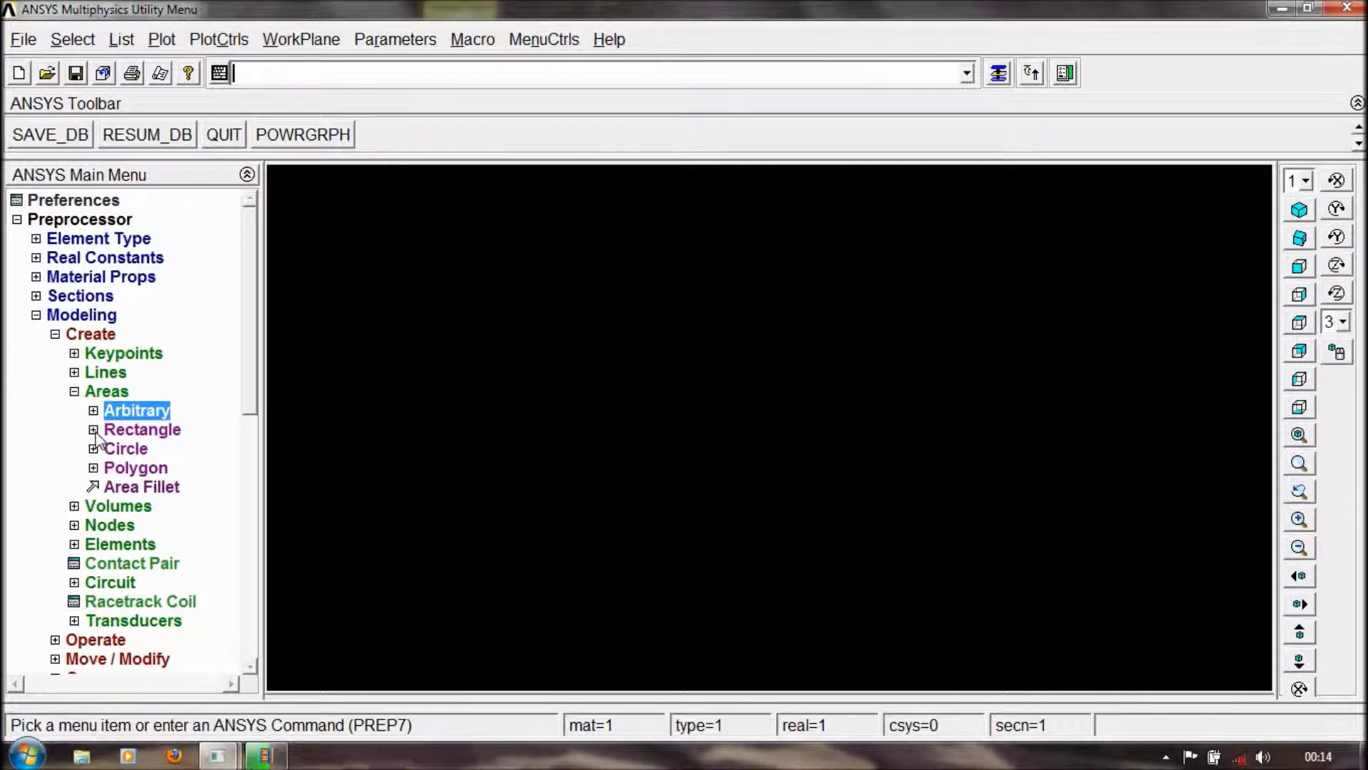
pyautogui.click(94, 430)
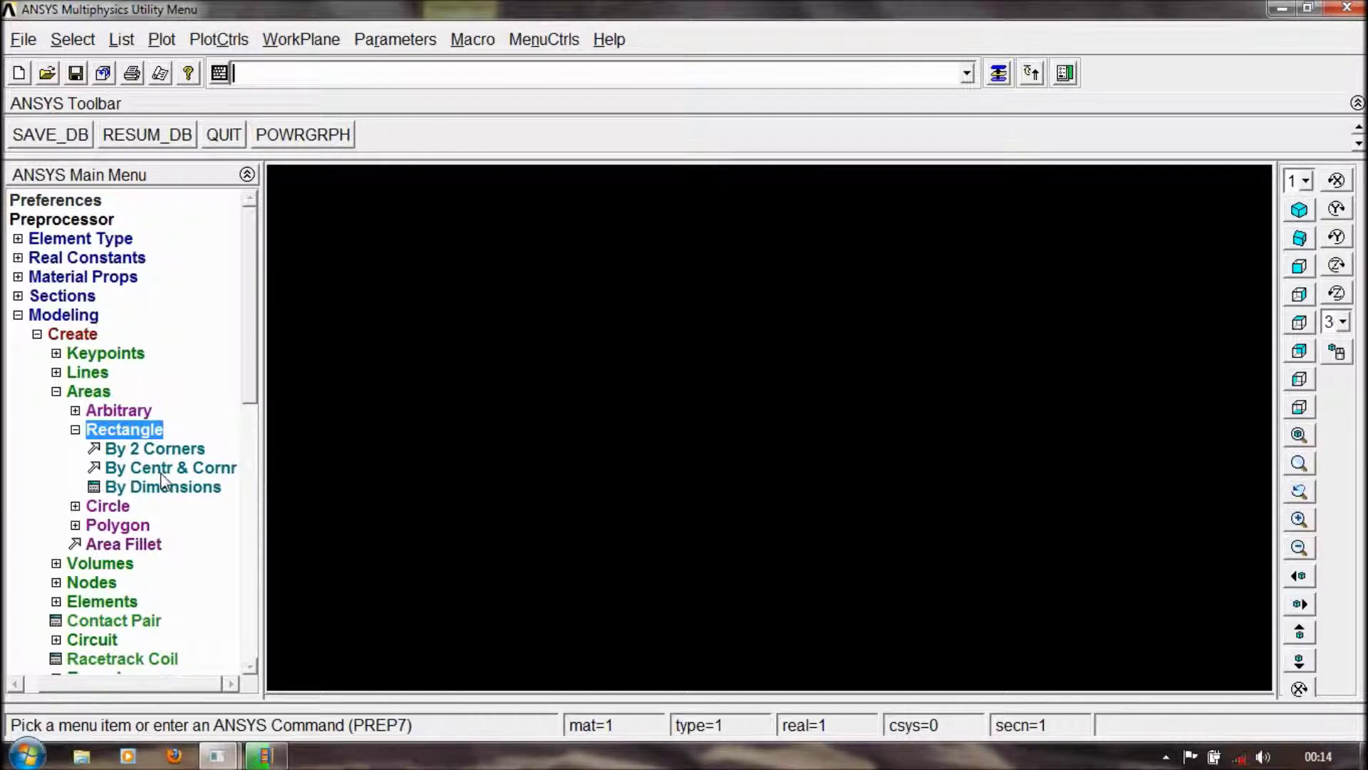
pyautogui.click(79, 429)
# Look over the Circle and Polygon options, then start Rectangle > By 2 Corners
pyautogui.click(94, 448)
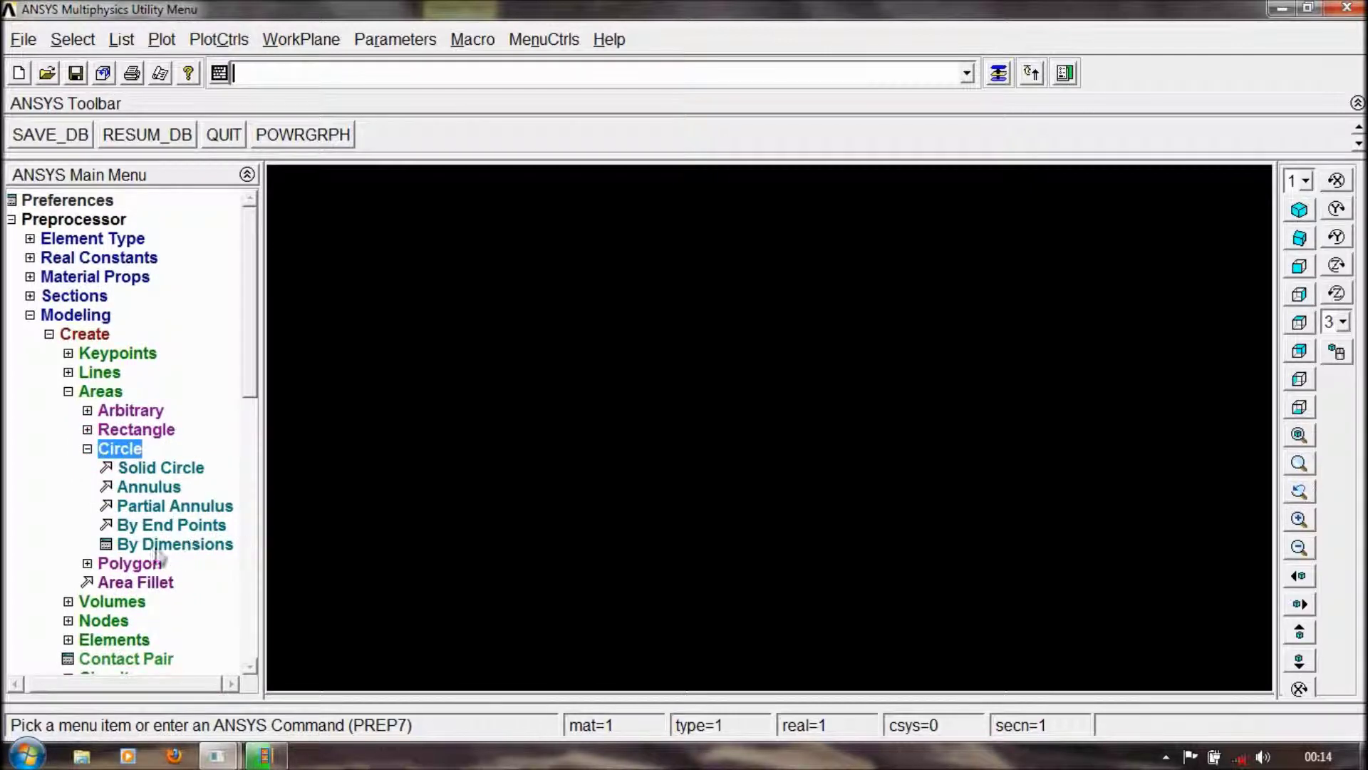
pyautogui.click(86, 448)
pyautogui.click(89, 468)
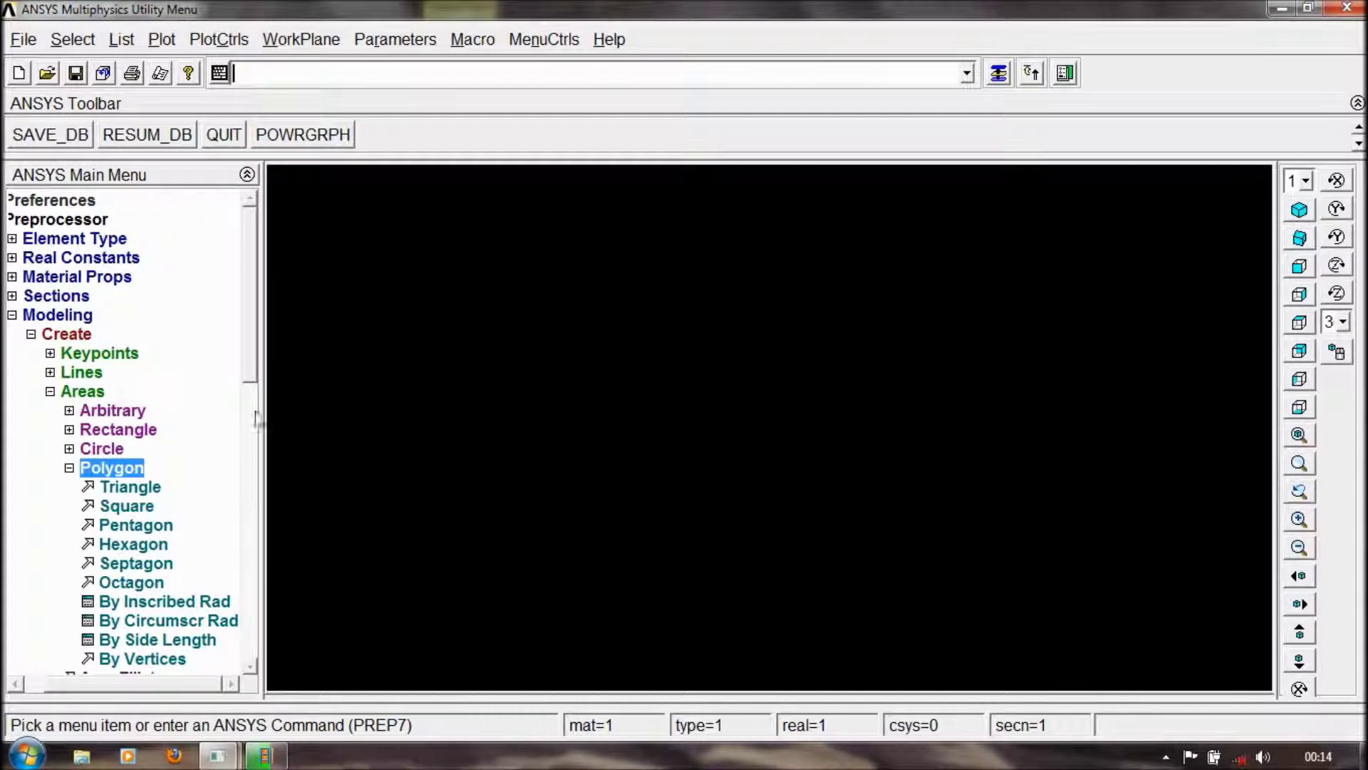
pyautogui.moveTo(245, 367); pyautogui.dragTo(244, 409)
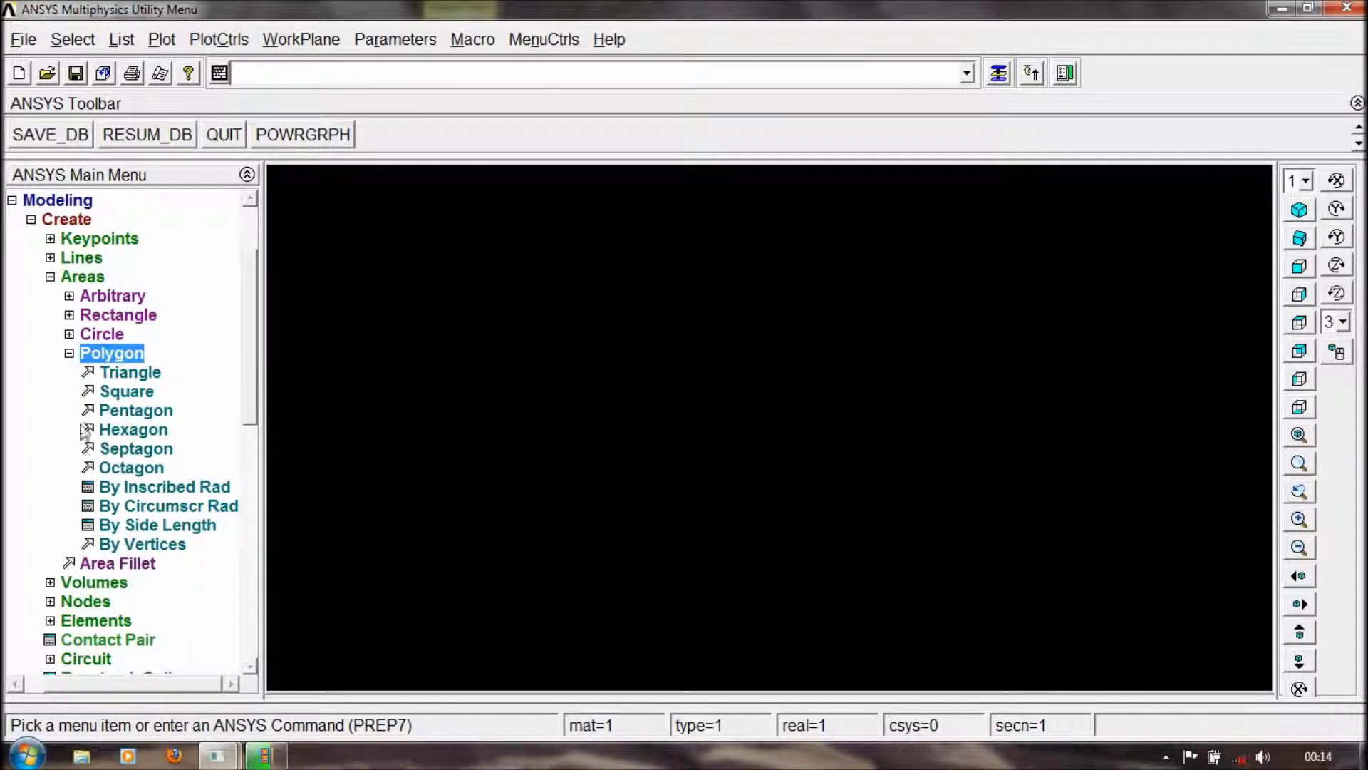
pyautogui.click(69, 353)
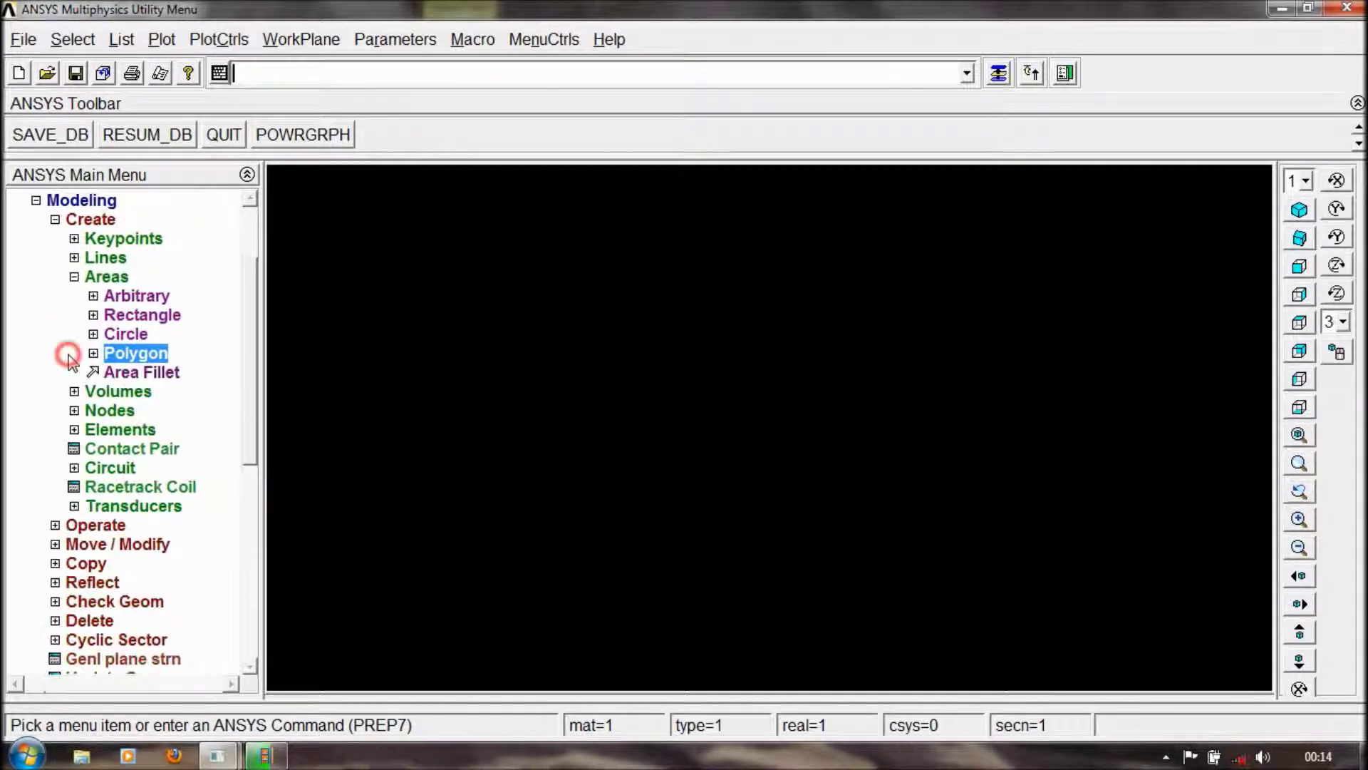
pyautogui.click(122, 316)
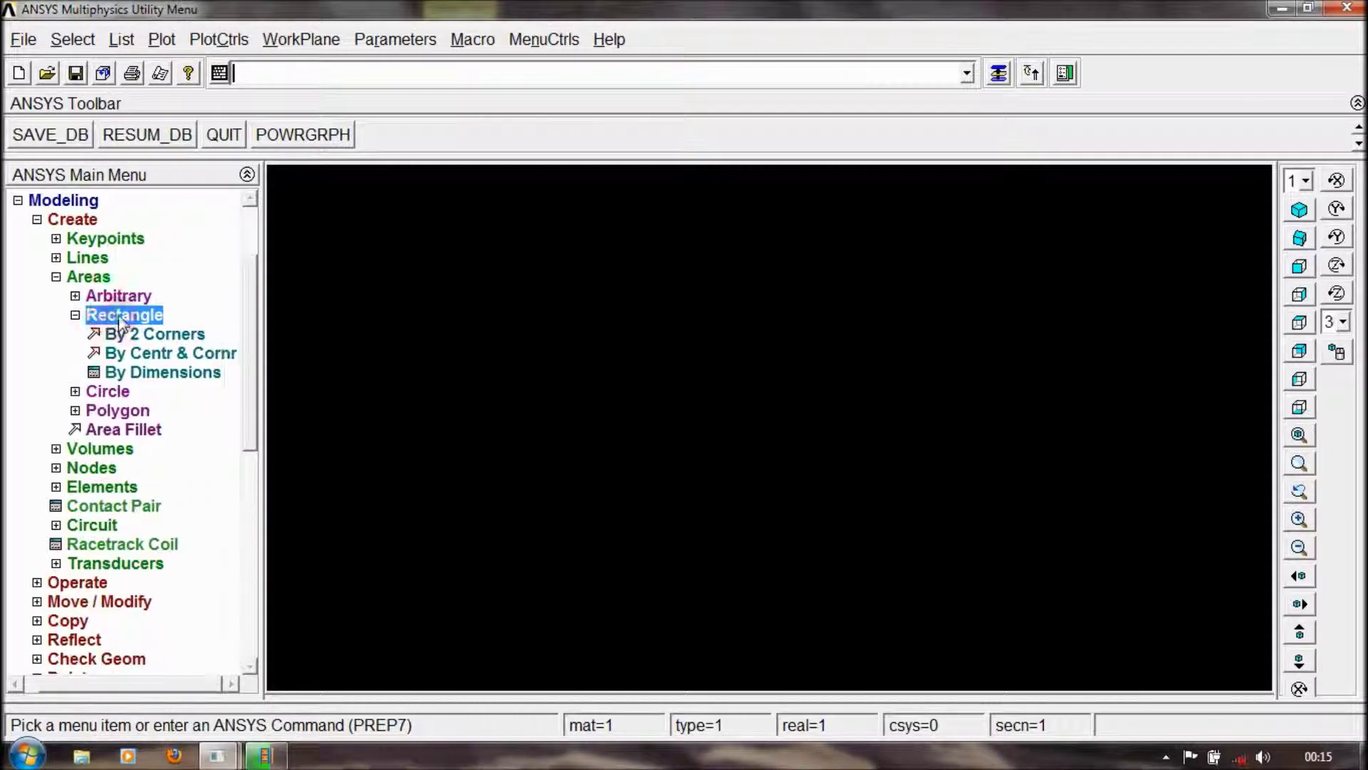
pyautogui.click(153, 335)
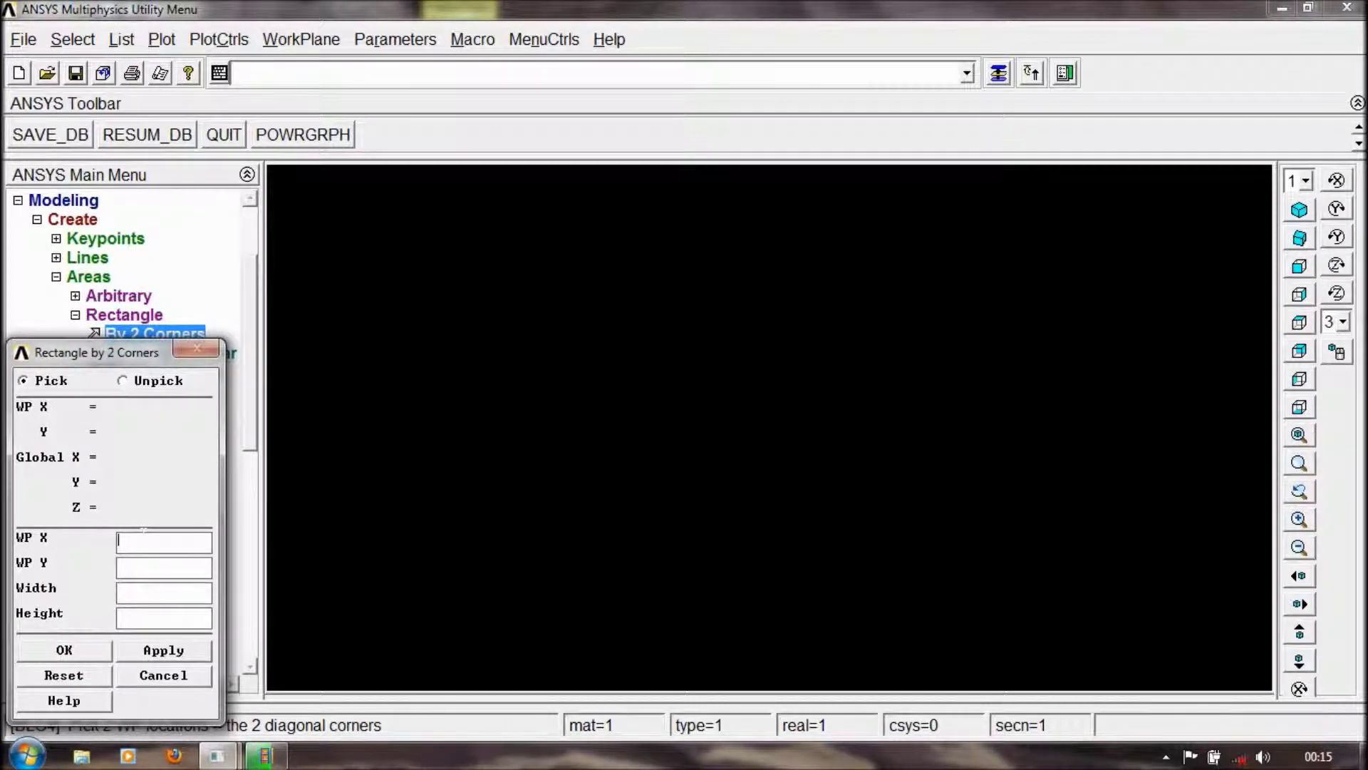
# After a zero-width error, create a rectangle at the working-plane origin with height 1
pyautogui.press('BackSpace')
pyautogui.press('BackSpace')
pyautogui.click(162, 652)
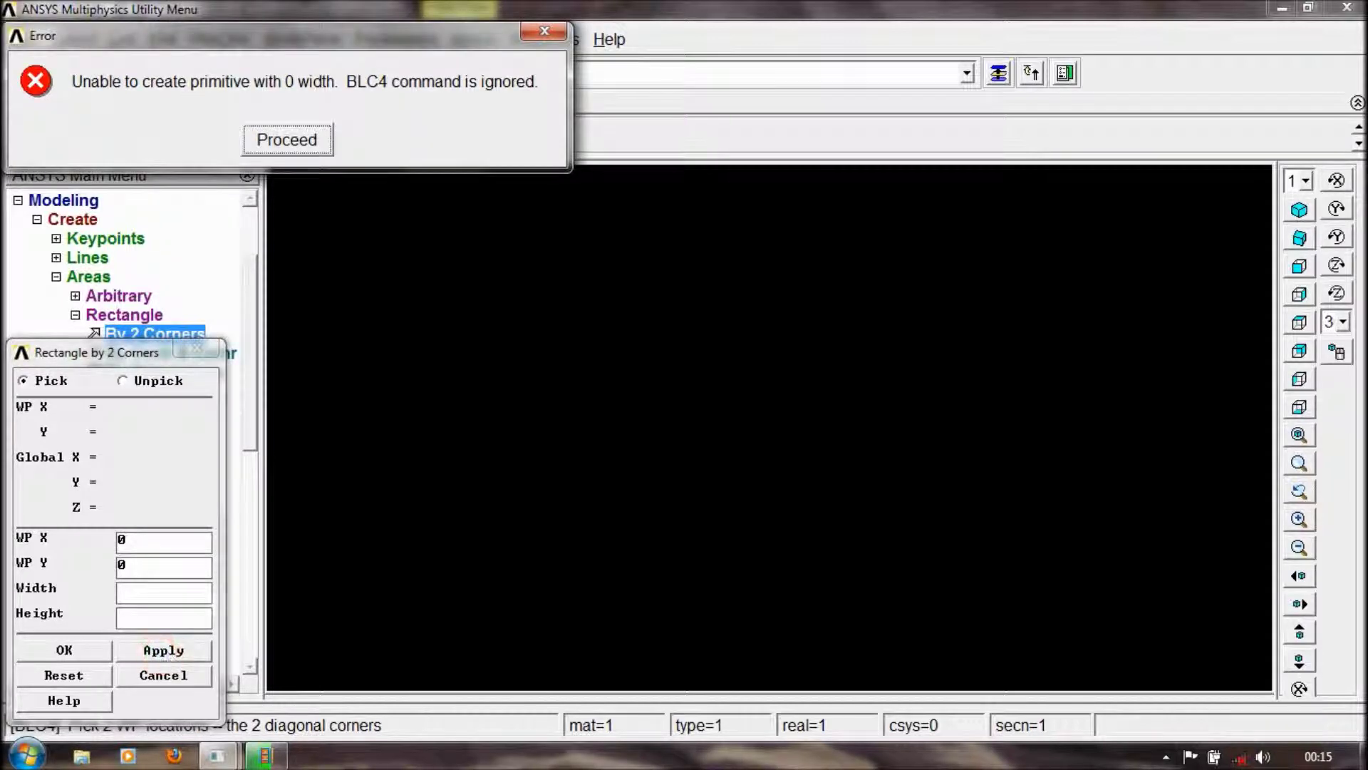
pyautogui.click(287, 141)
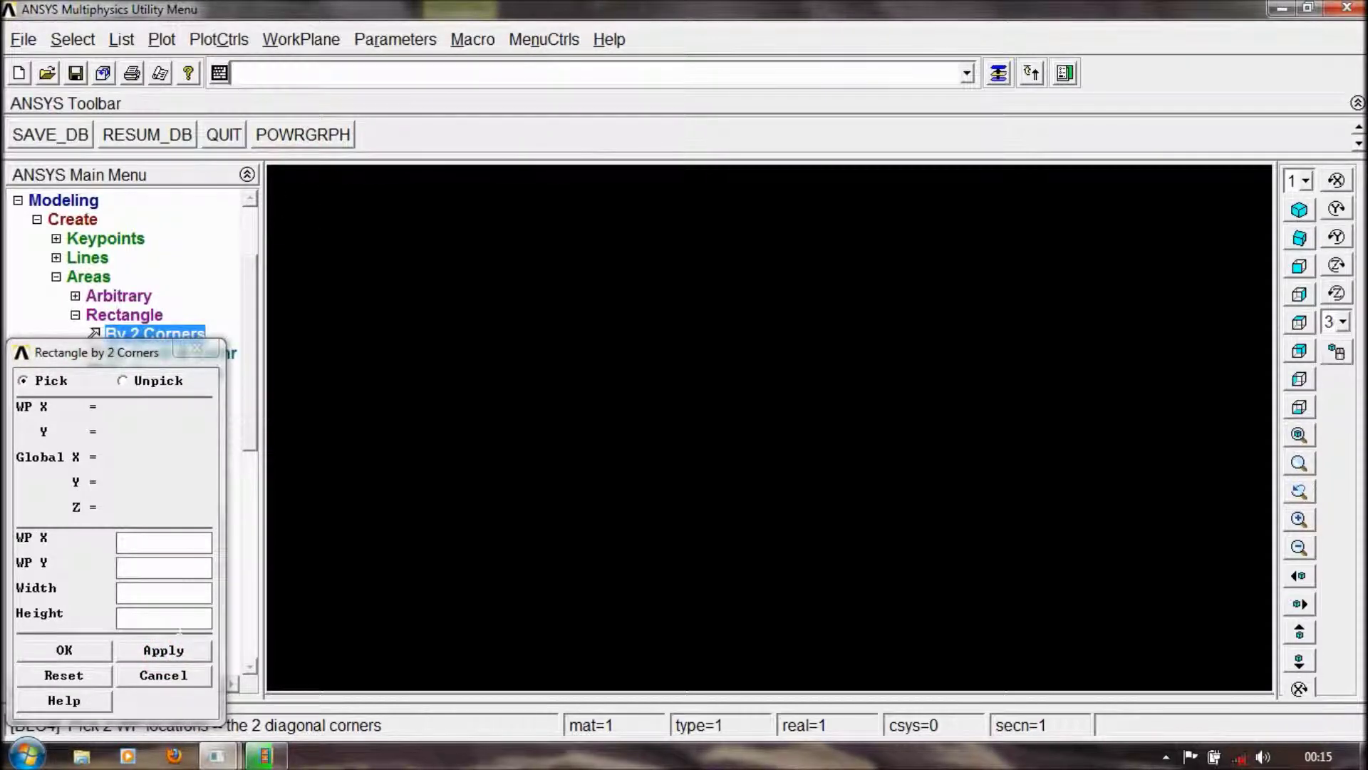
pyautogui.click(171, 541)
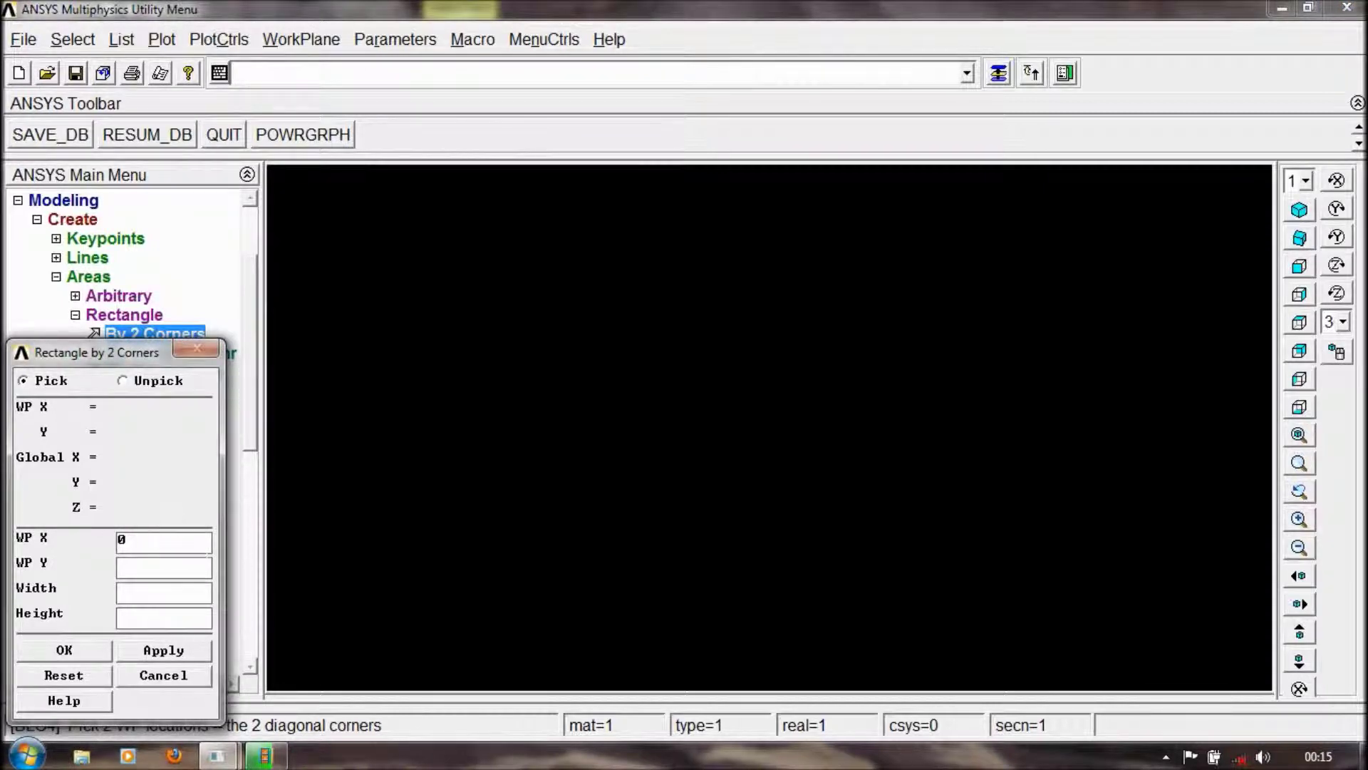
pyautogui.click(189, 569)
pyautogui.click(138, 614)
pyautogui.write('1')
pyautogui.click(147, 649)
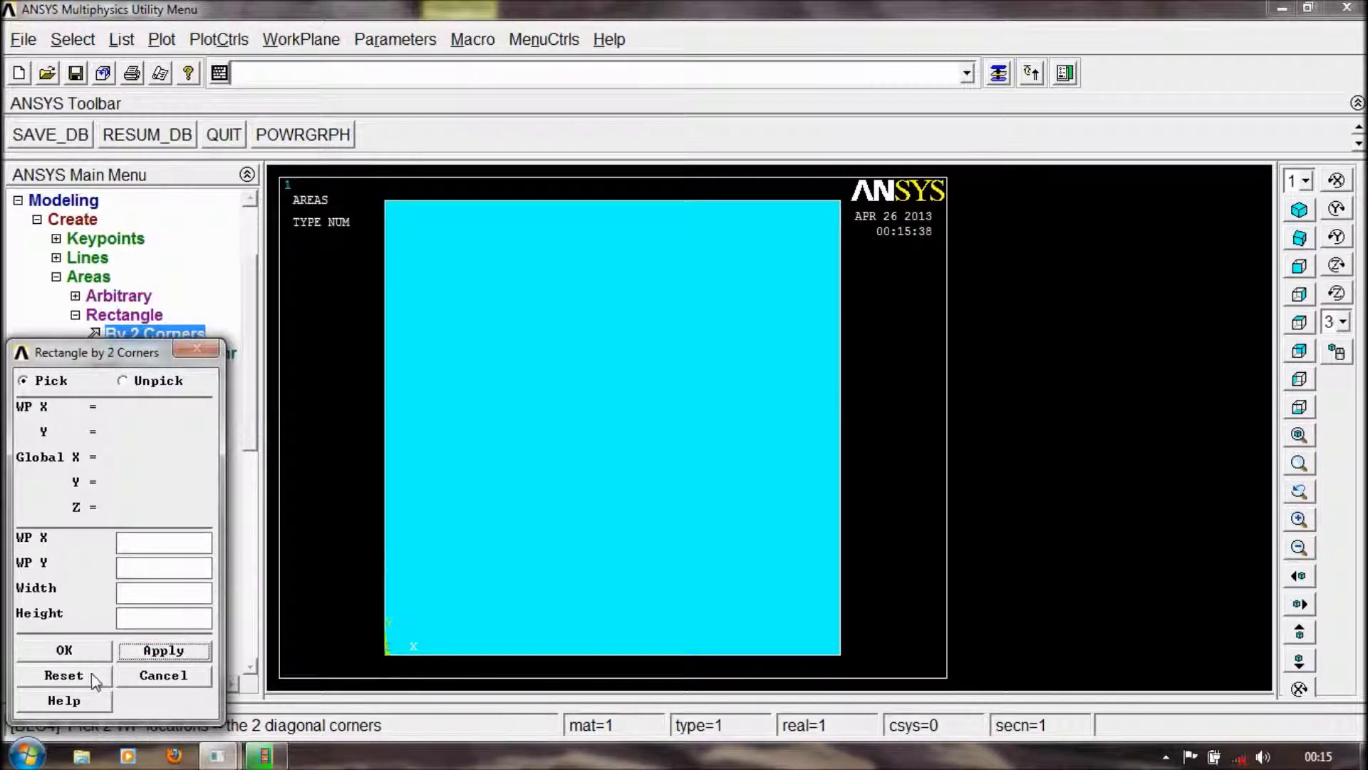
pyautogui.click(72, 650)
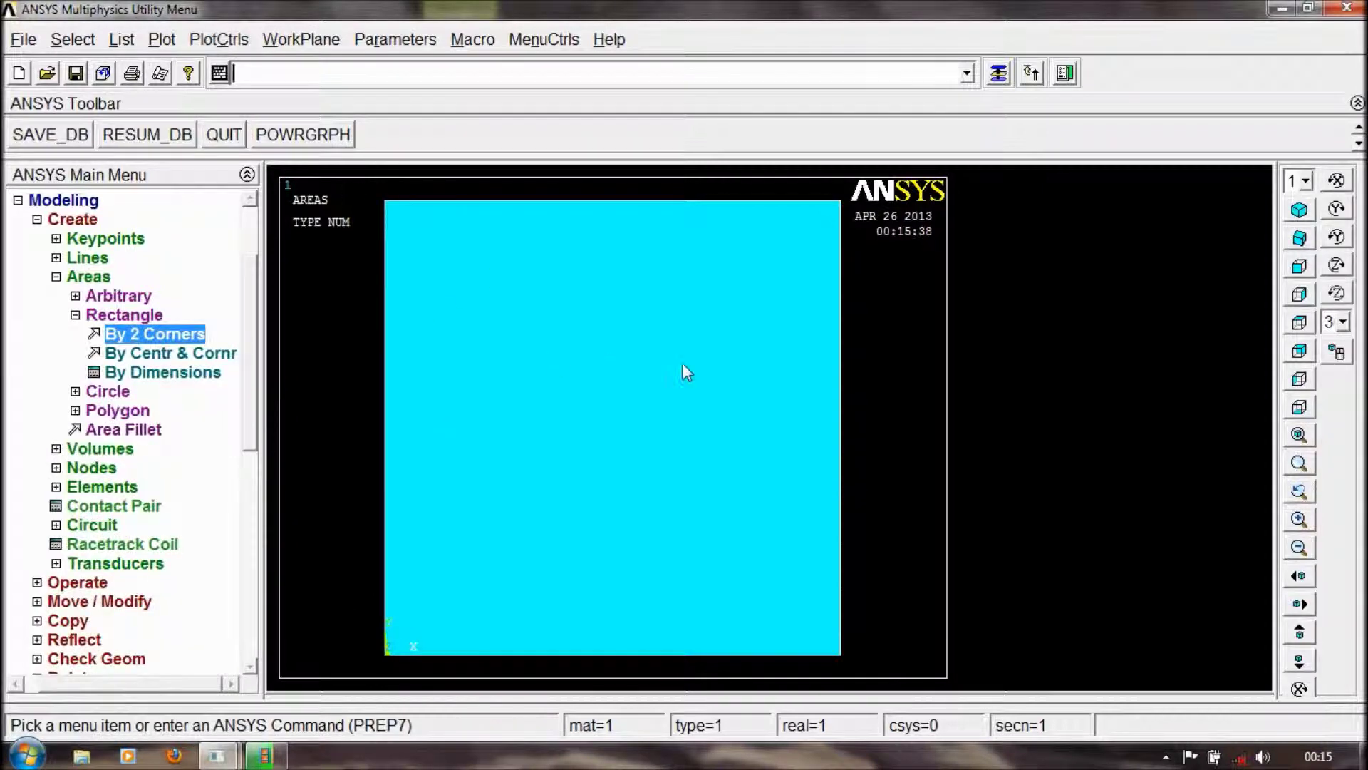
# Show the rectangle in oblique view and choose Rectangle By Dimensions
pyautogui.scroll(-4, 575, 415)
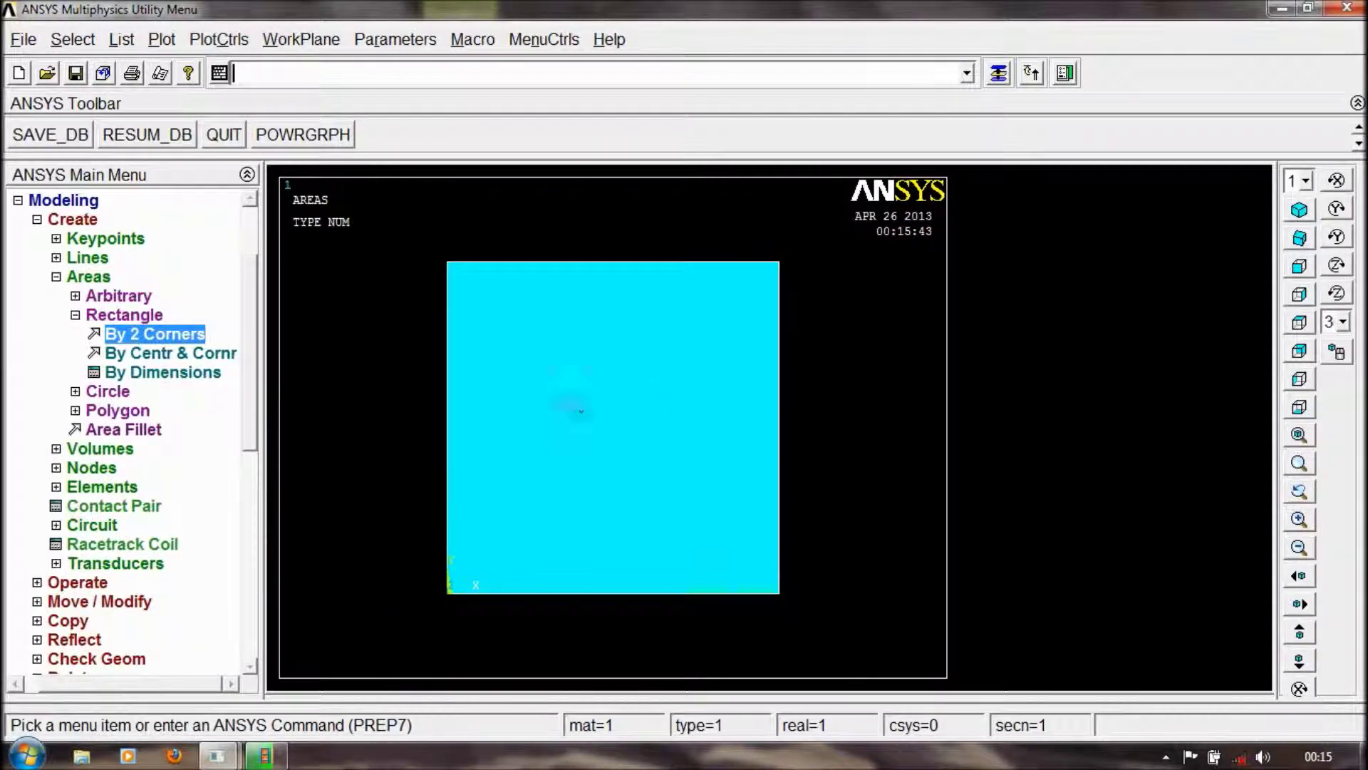
pyautogui.scroll(-1, 574, 419)
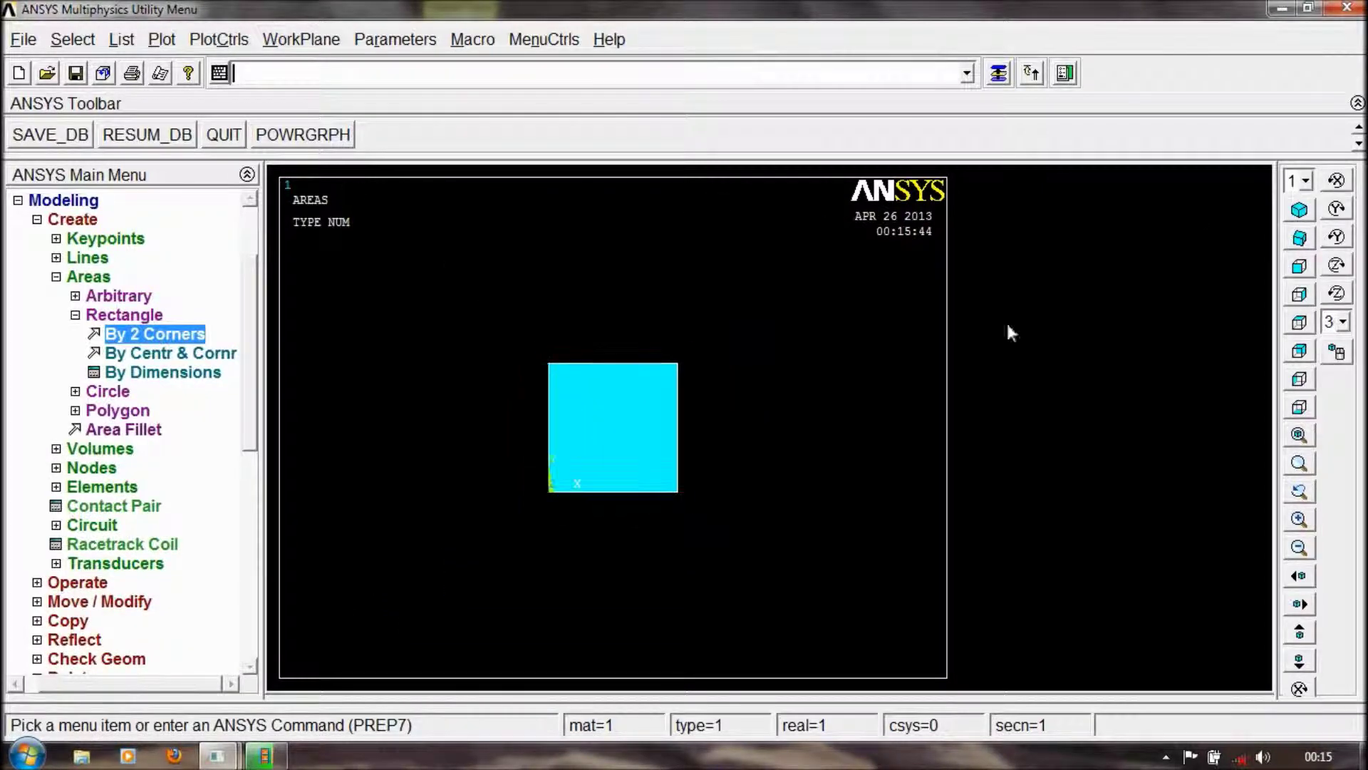
pyautogui.click(1291, 240)
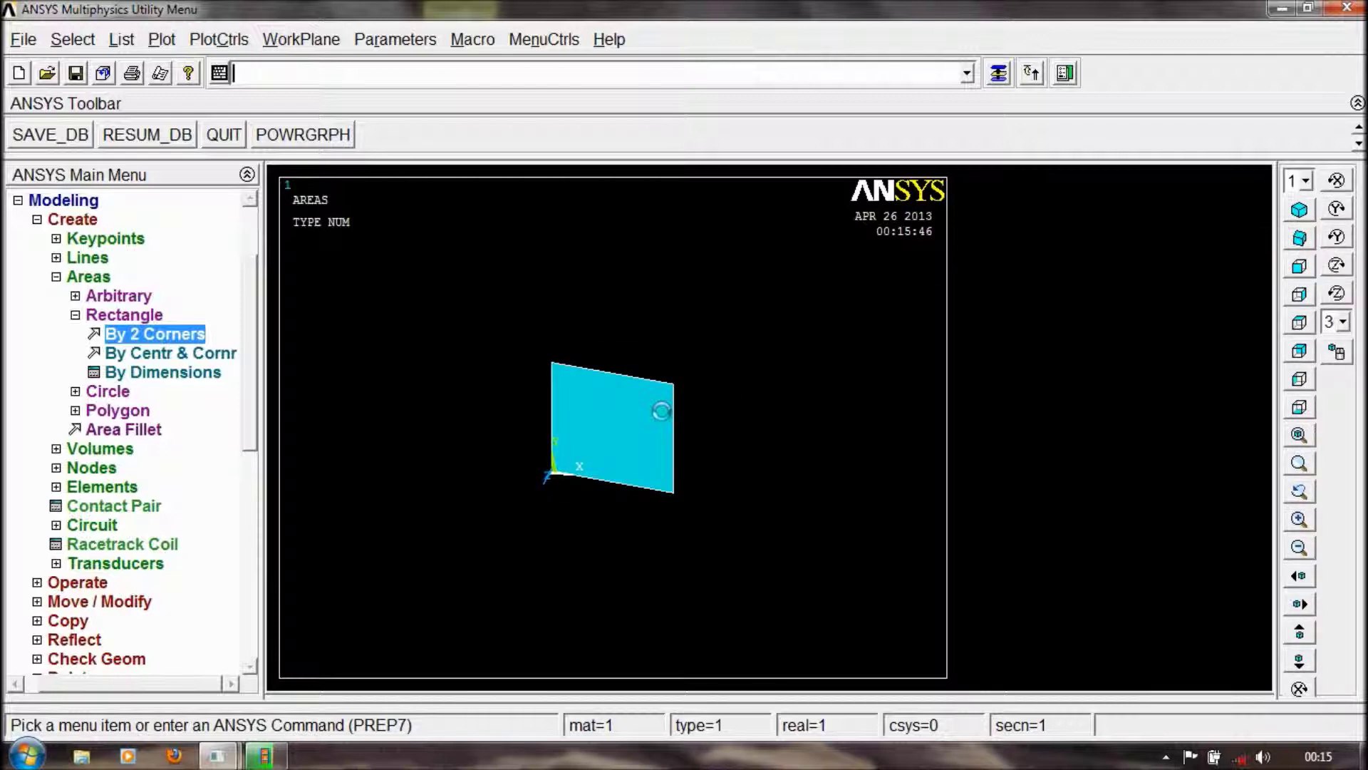
pyautogui.scroll(4, 661, 411)
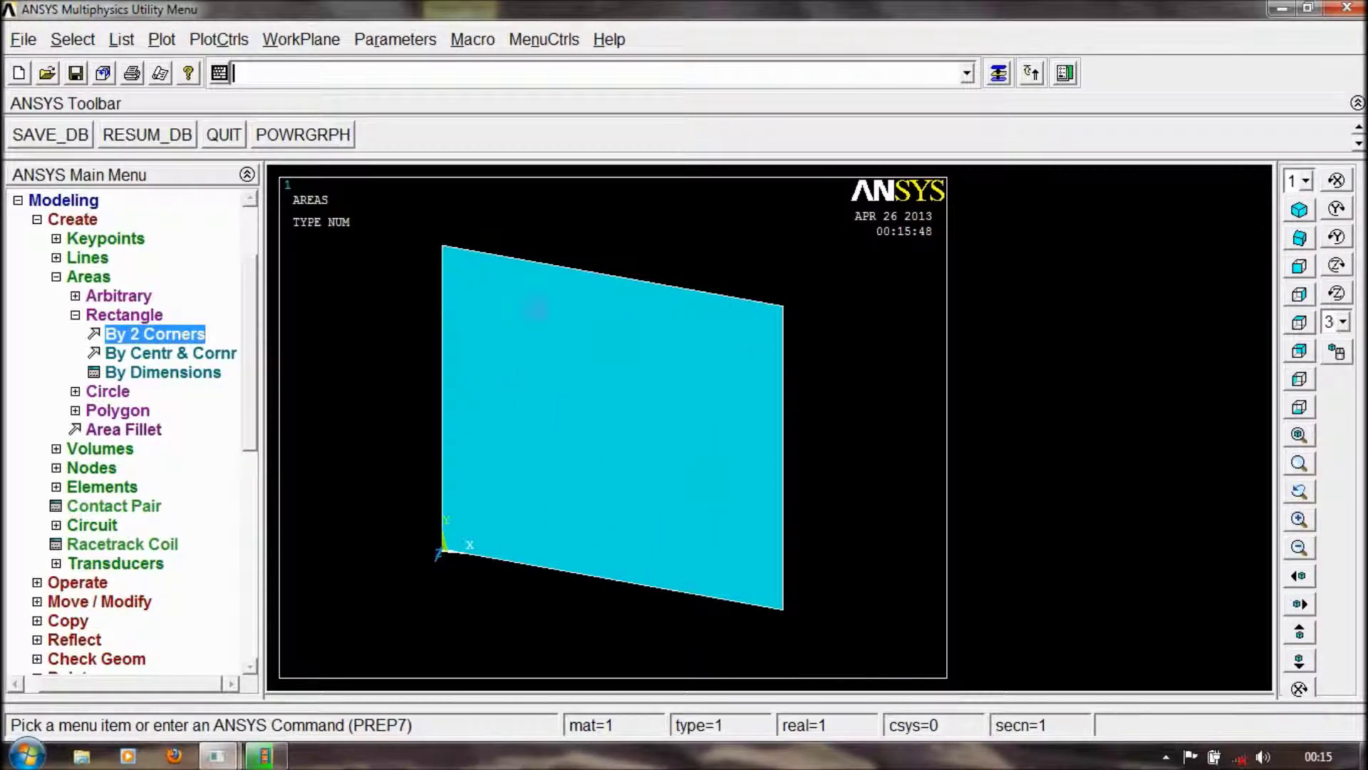
pyautogui.scroll(-2, 535, 308)
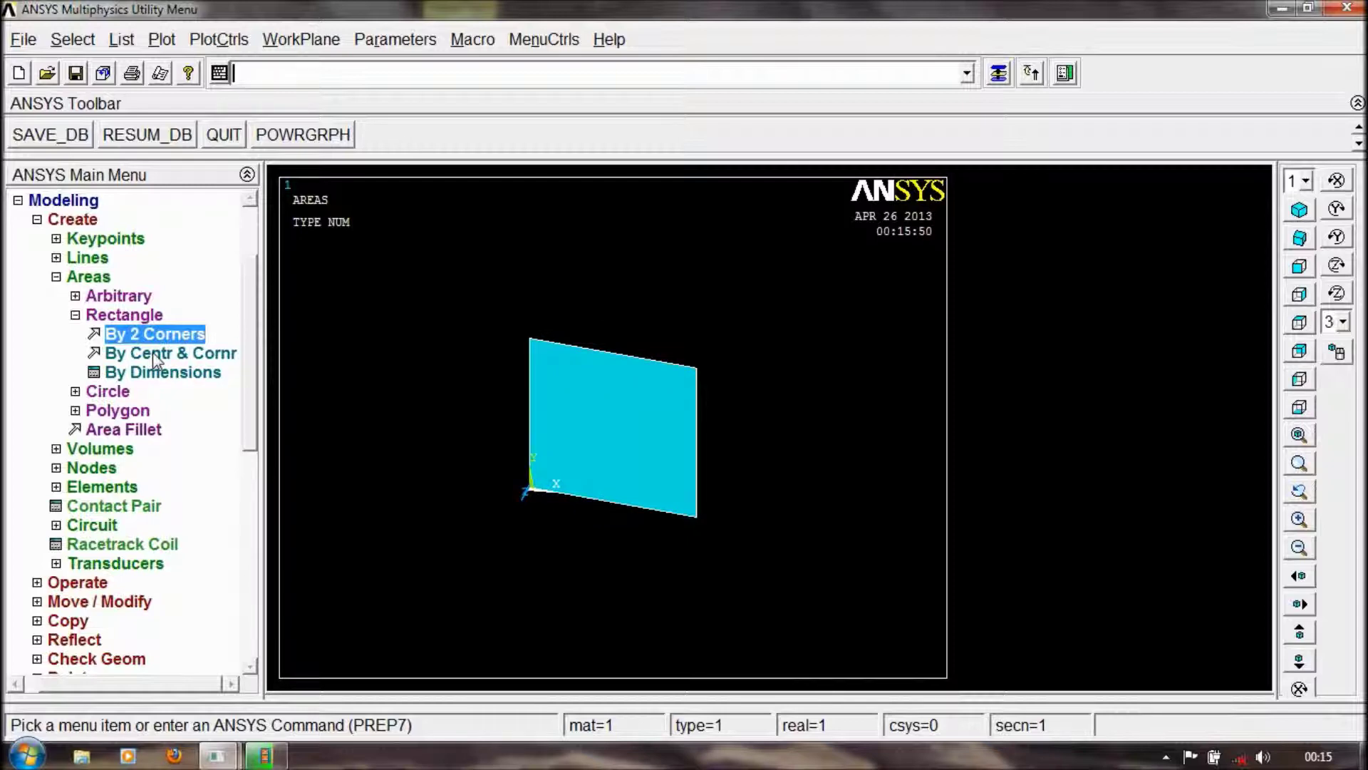
pyautogui.click(135, 371)
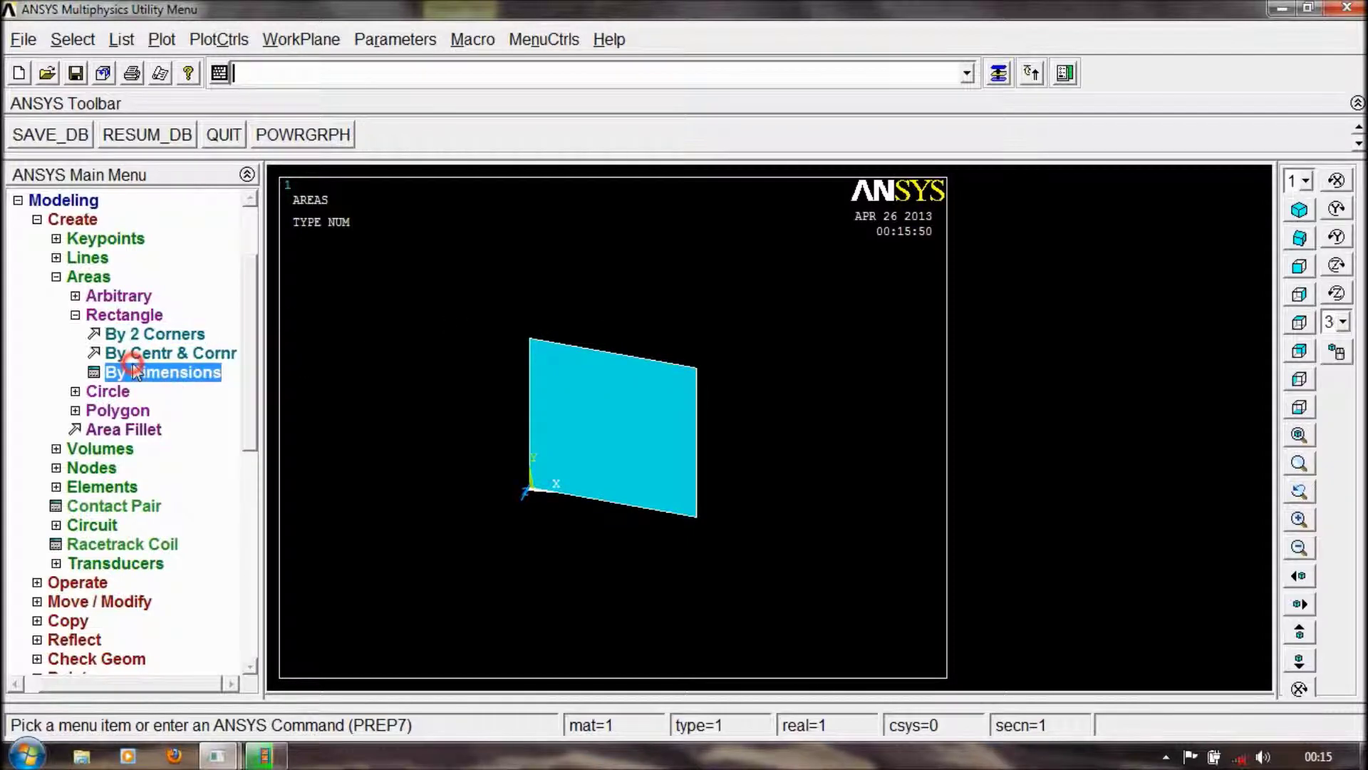
# Pick a centre at the working-plane origin and a far corner to draw a large enclosing rectangle
pyautogui.click(751, 434)
pyautogui.click(175, 353)
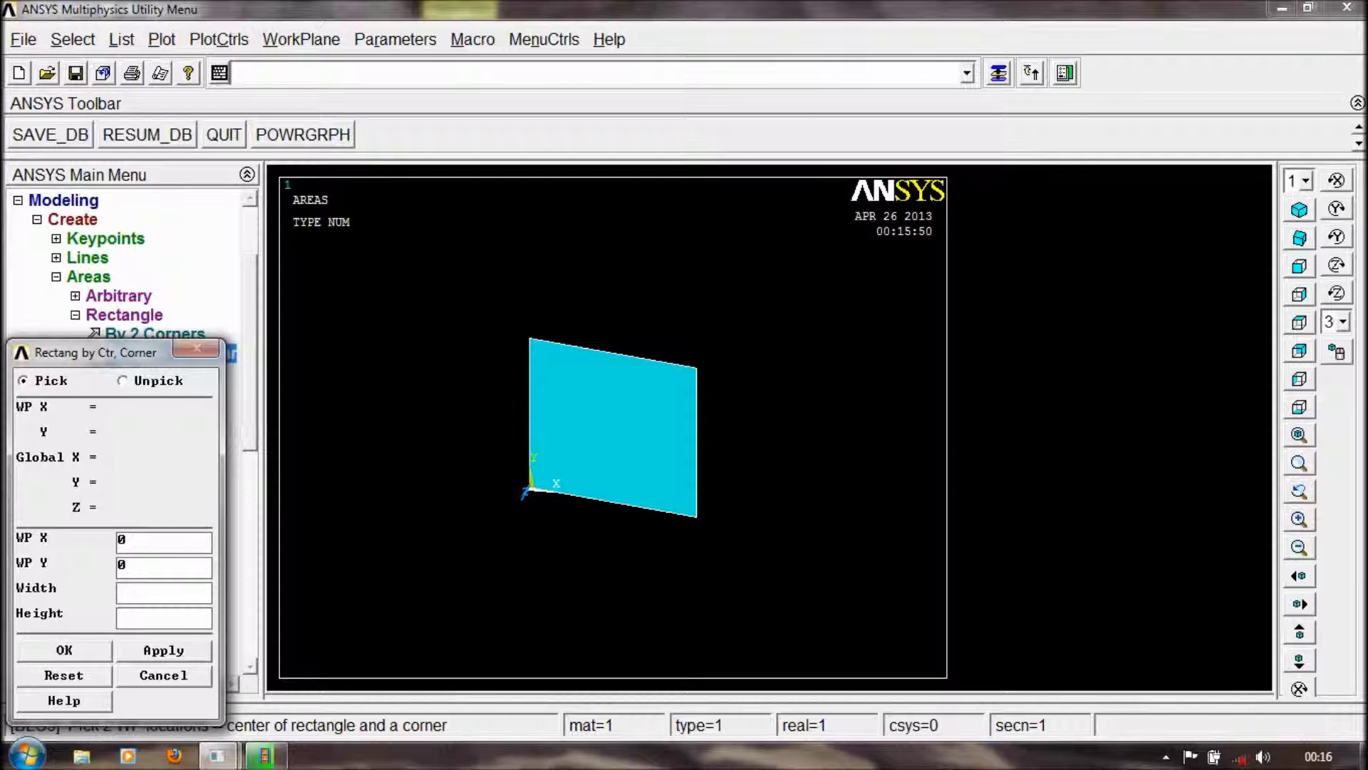
pyautogui.click(183, 597)
pyautogui.click(598, 436)
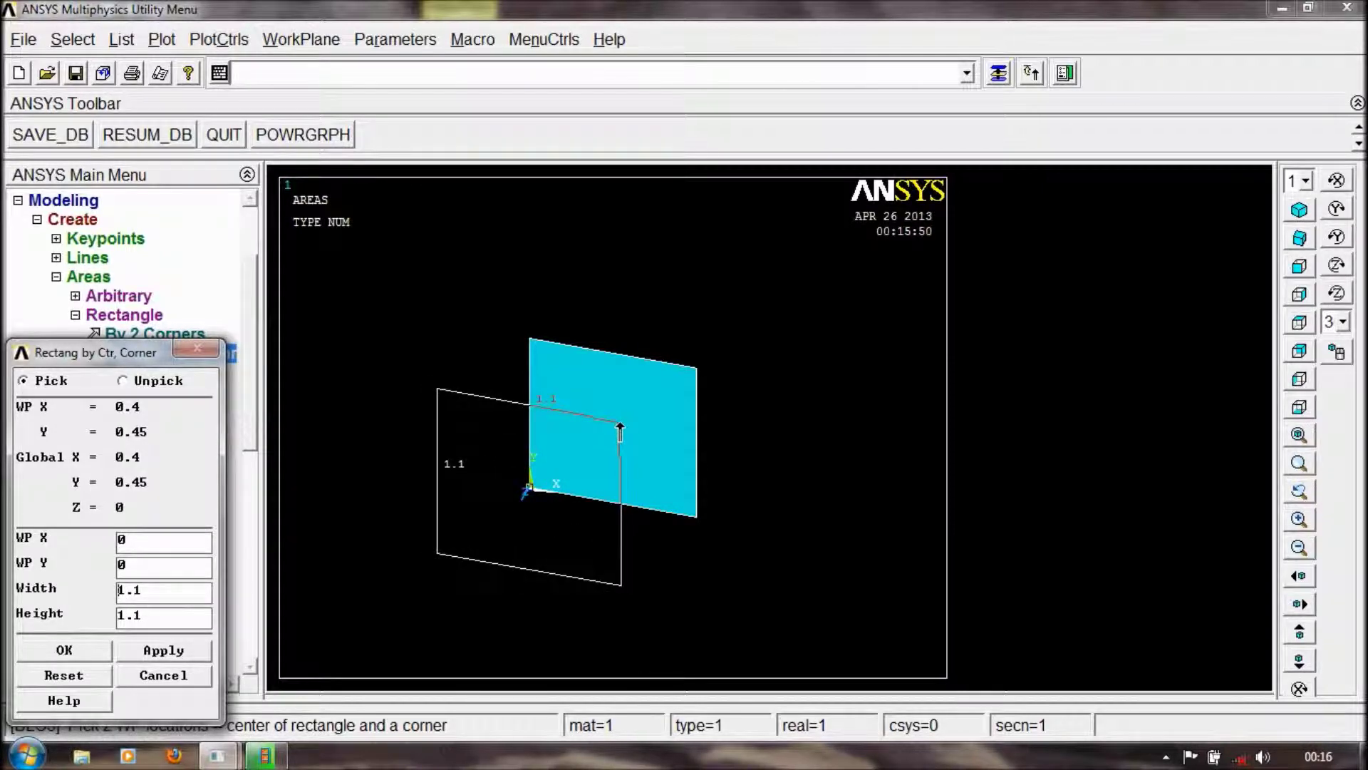
pyautogui.click(737, 311)
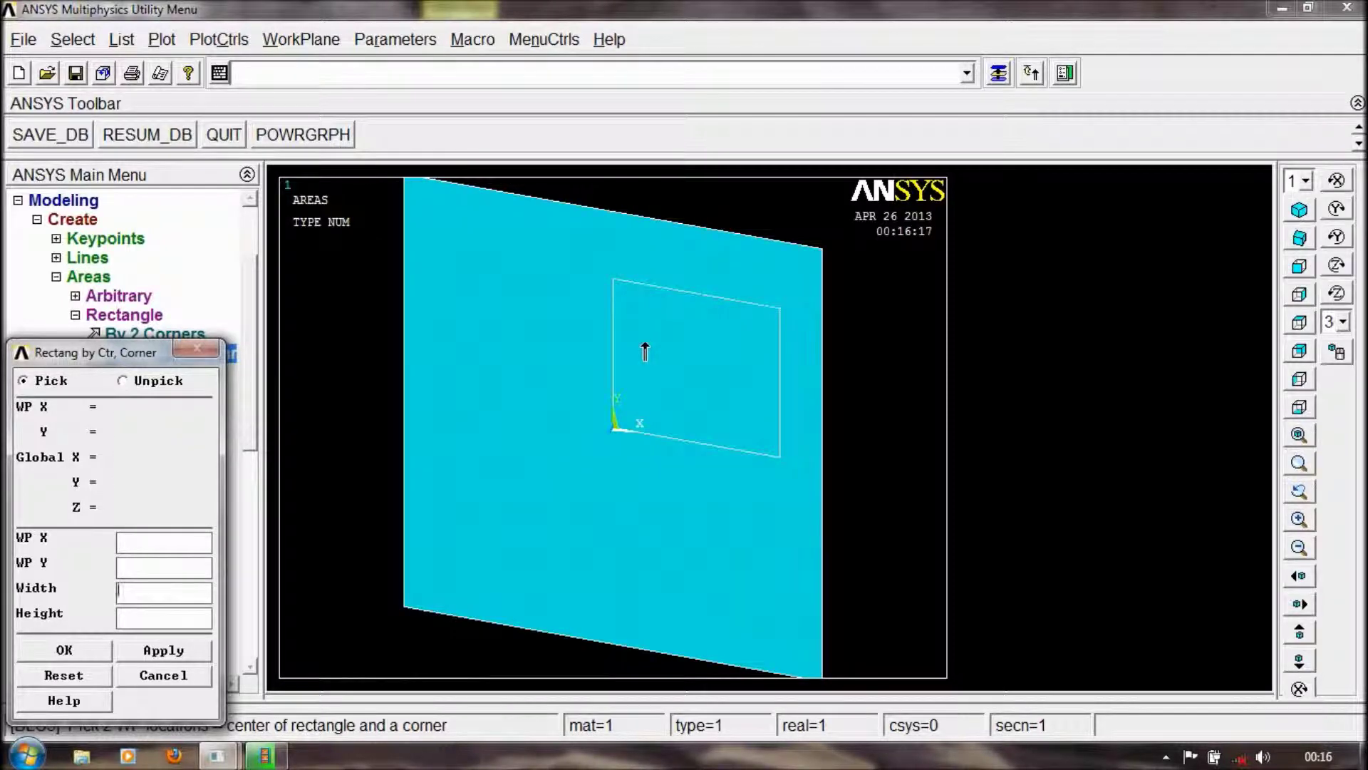
pyautogui.click(170, 680)
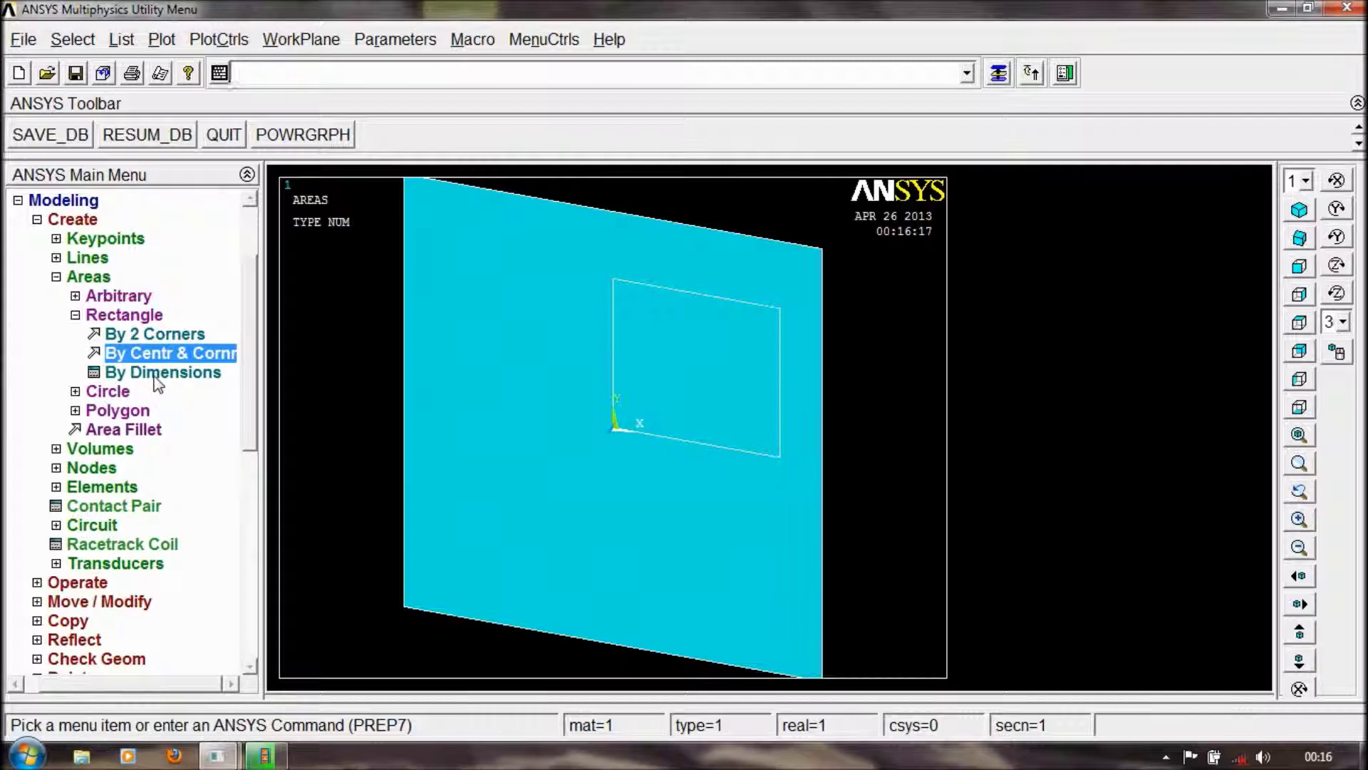
pyautogui.click(155, 379)
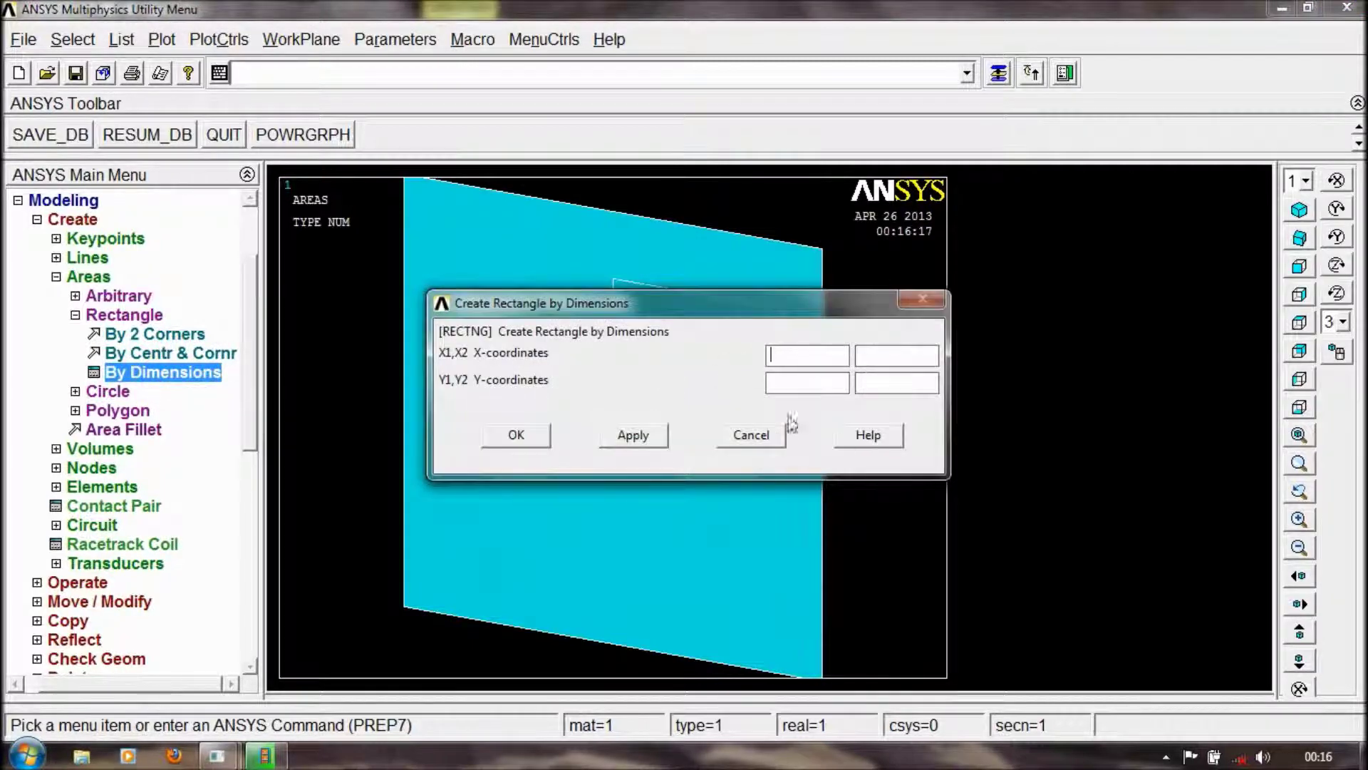
pyautogui.click(749, 437)
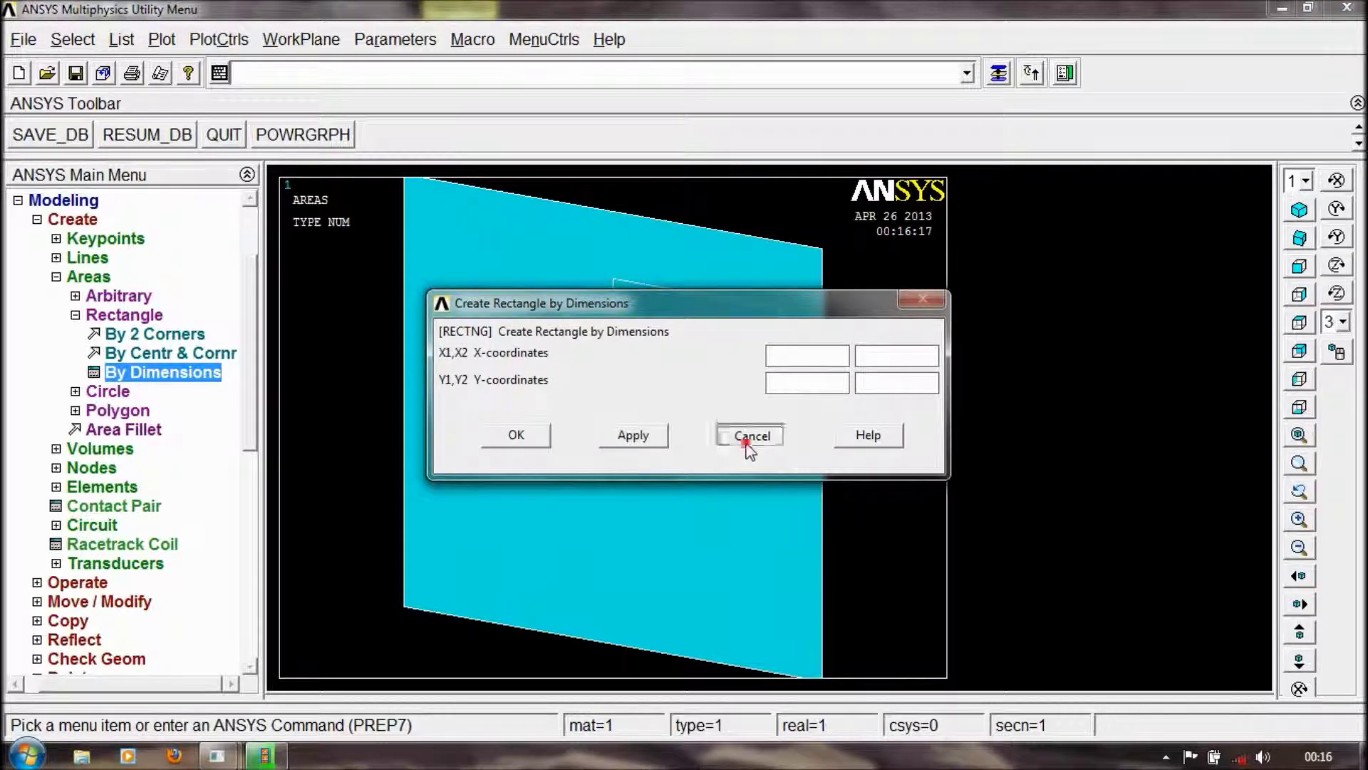
pyautogui.click(75, 314)
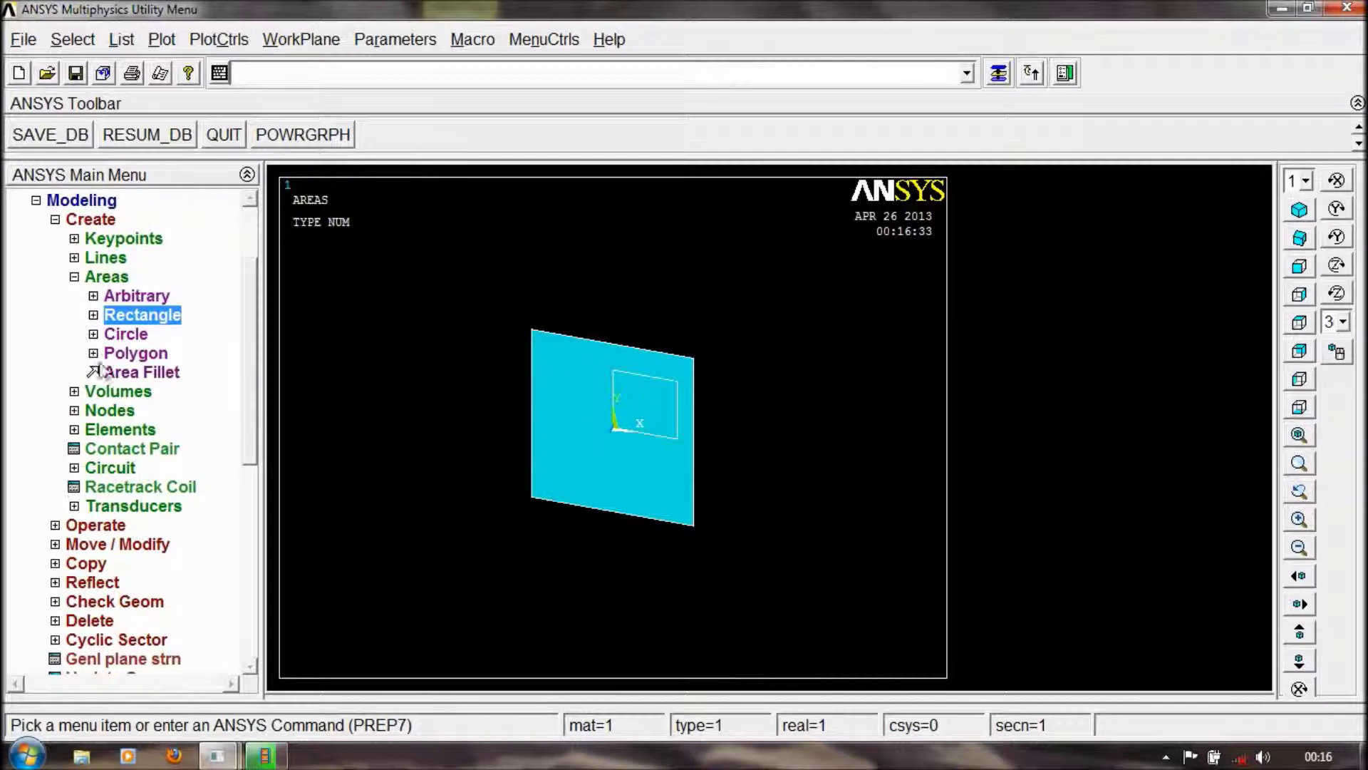
# Add a radius-5 solid circle centred at WP X 2.7, WP Y 2.85, shown in isometric view
pyautogui.click(93, 333)
pyautogui.click(186, 353)
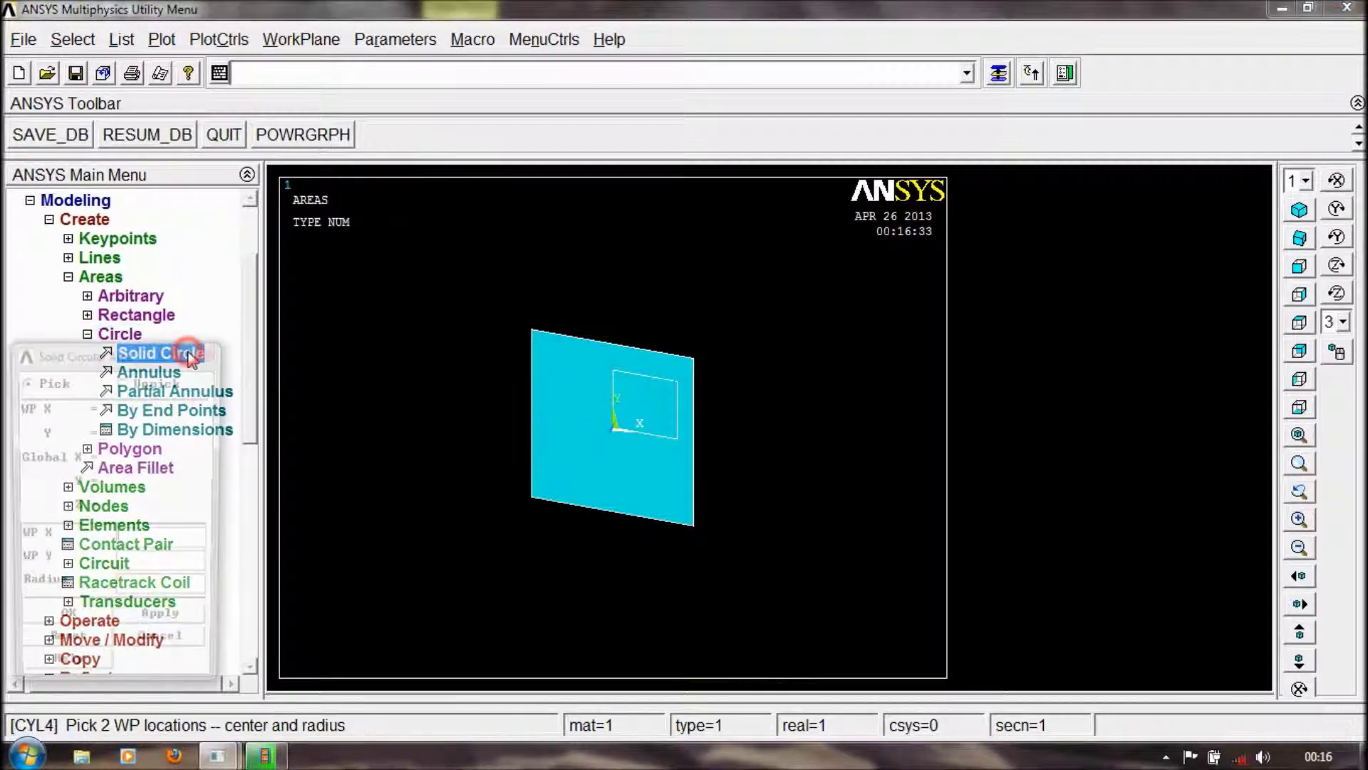
pyautogui.click(142, 593)
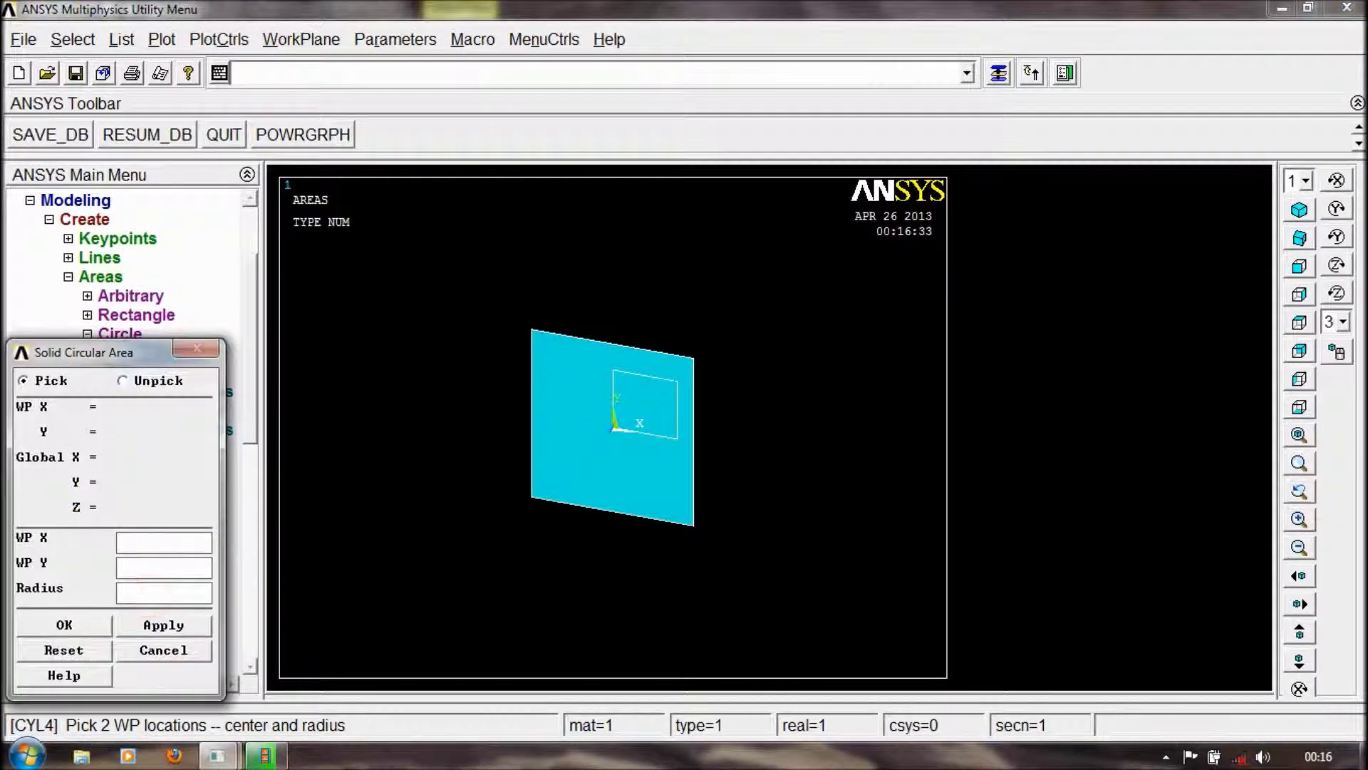
pyautogui.write('5')
pyautogui.click(788, 294)
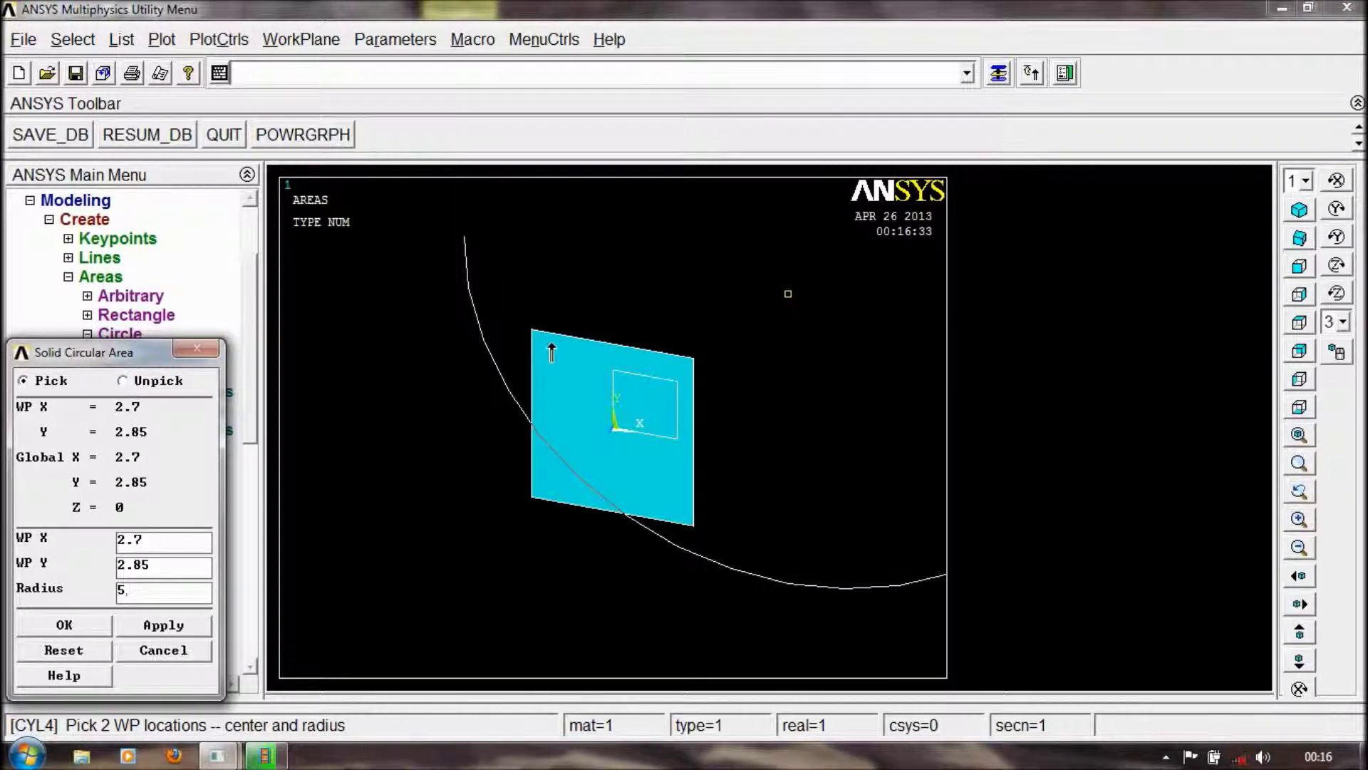
pyautogui.click(442, 297)
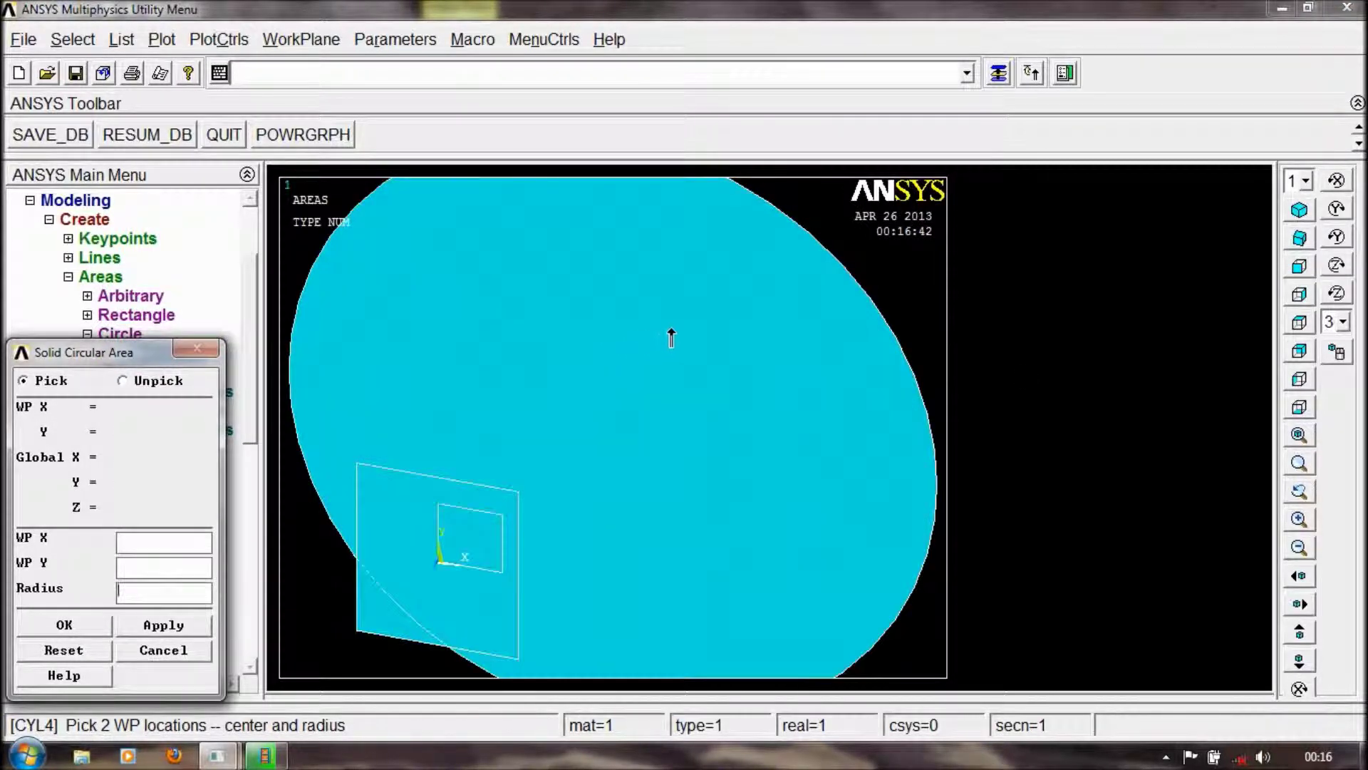
pyautogui.click(1299, 210)
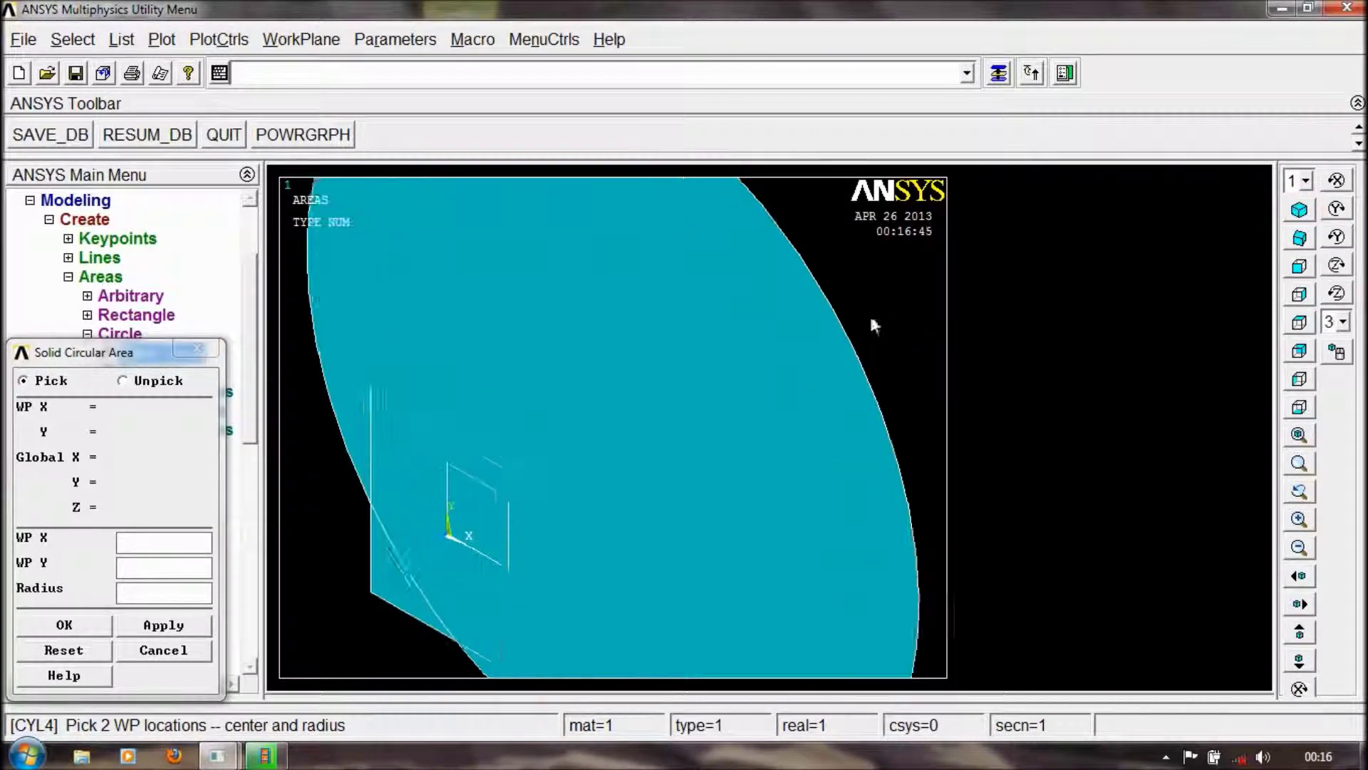
pyautogui.scroll(-4, 848, 335)
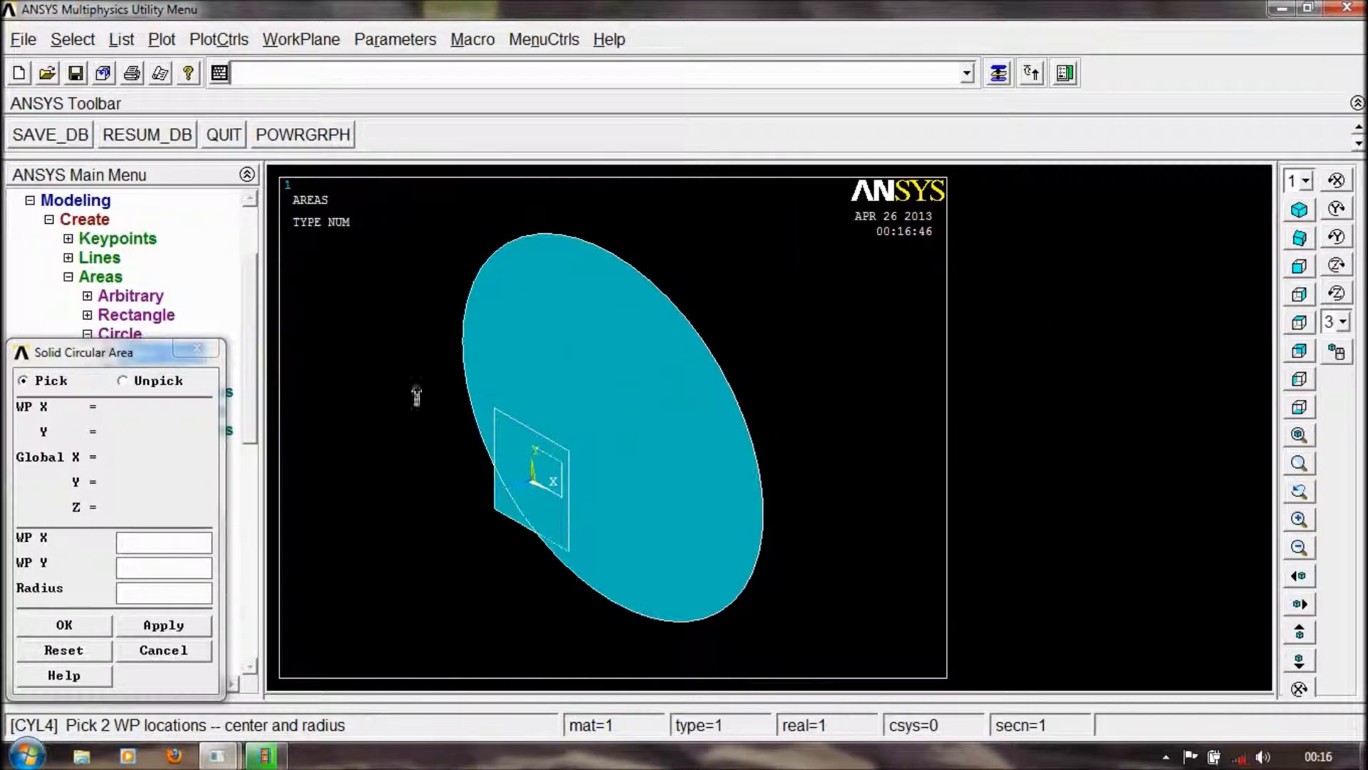
pyautogui.click(51, 625)
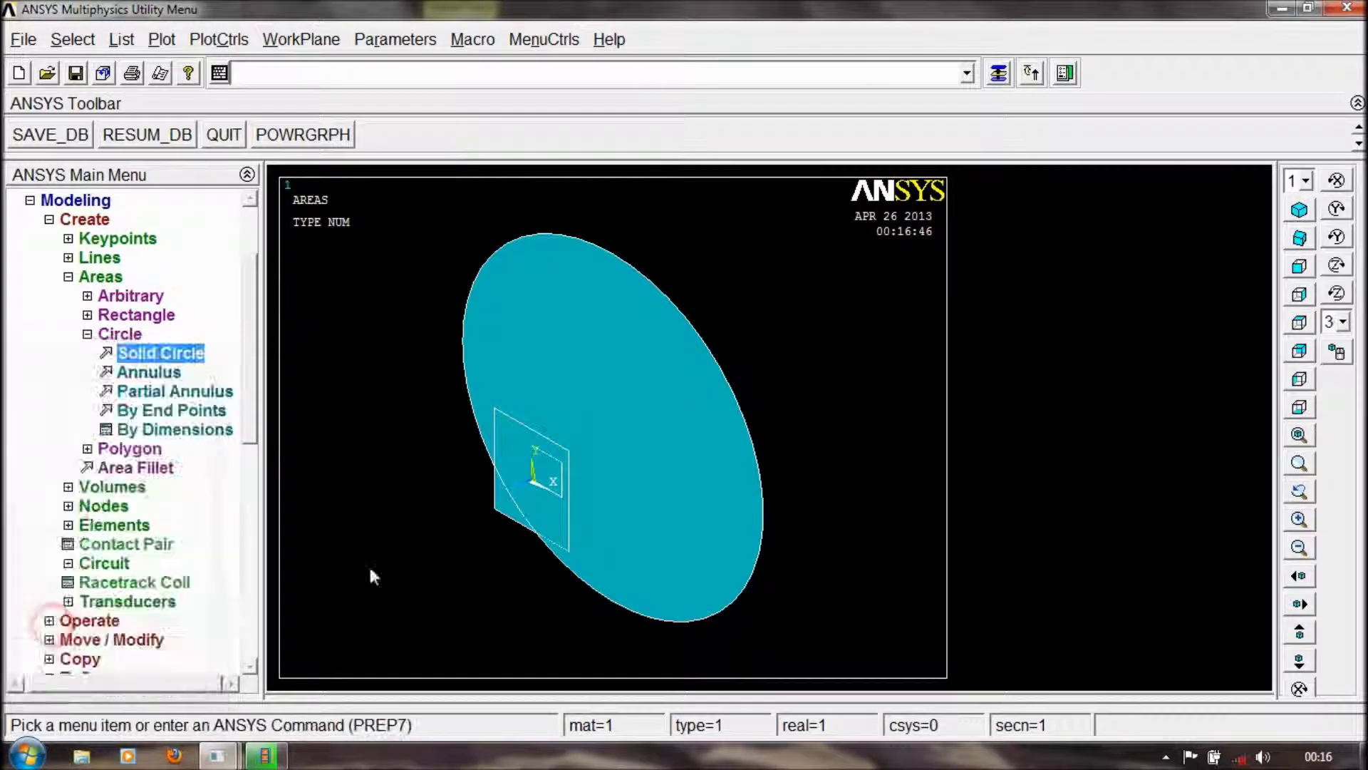
# Create an annulus with inner radius 2 around the small rectangle, then open Partial Annulus
pyautogui.click(149, 372)
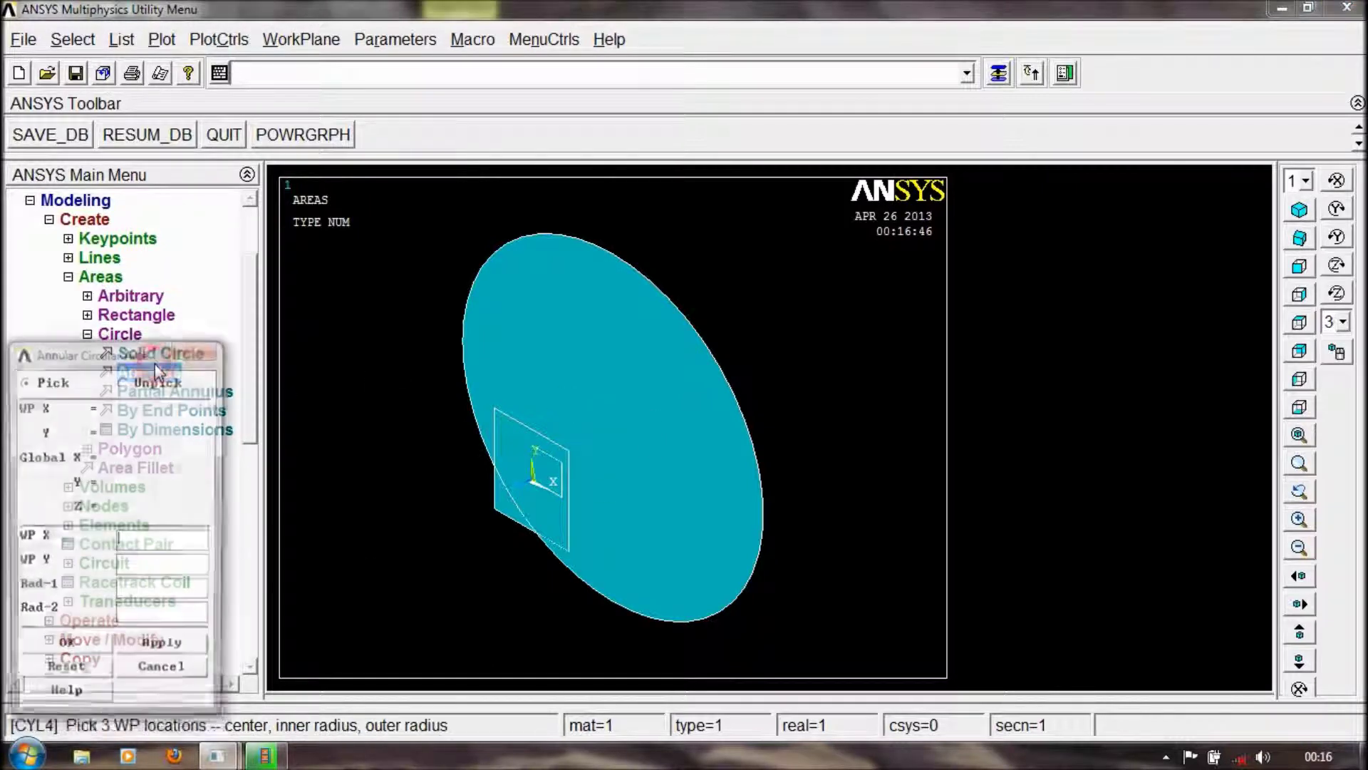
pyautogui.click(163, 594)
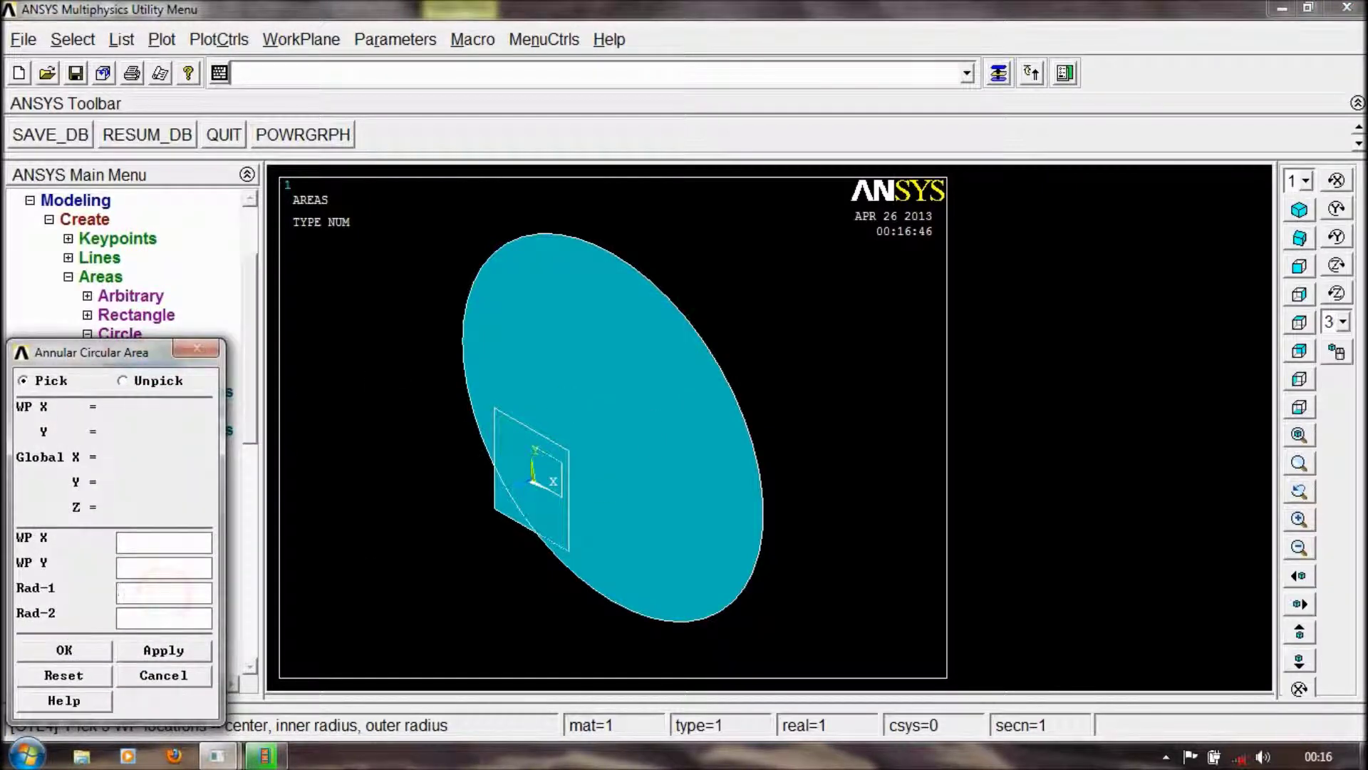
pyautogui.click(153, 612)
pyautogui.click(190, 650)
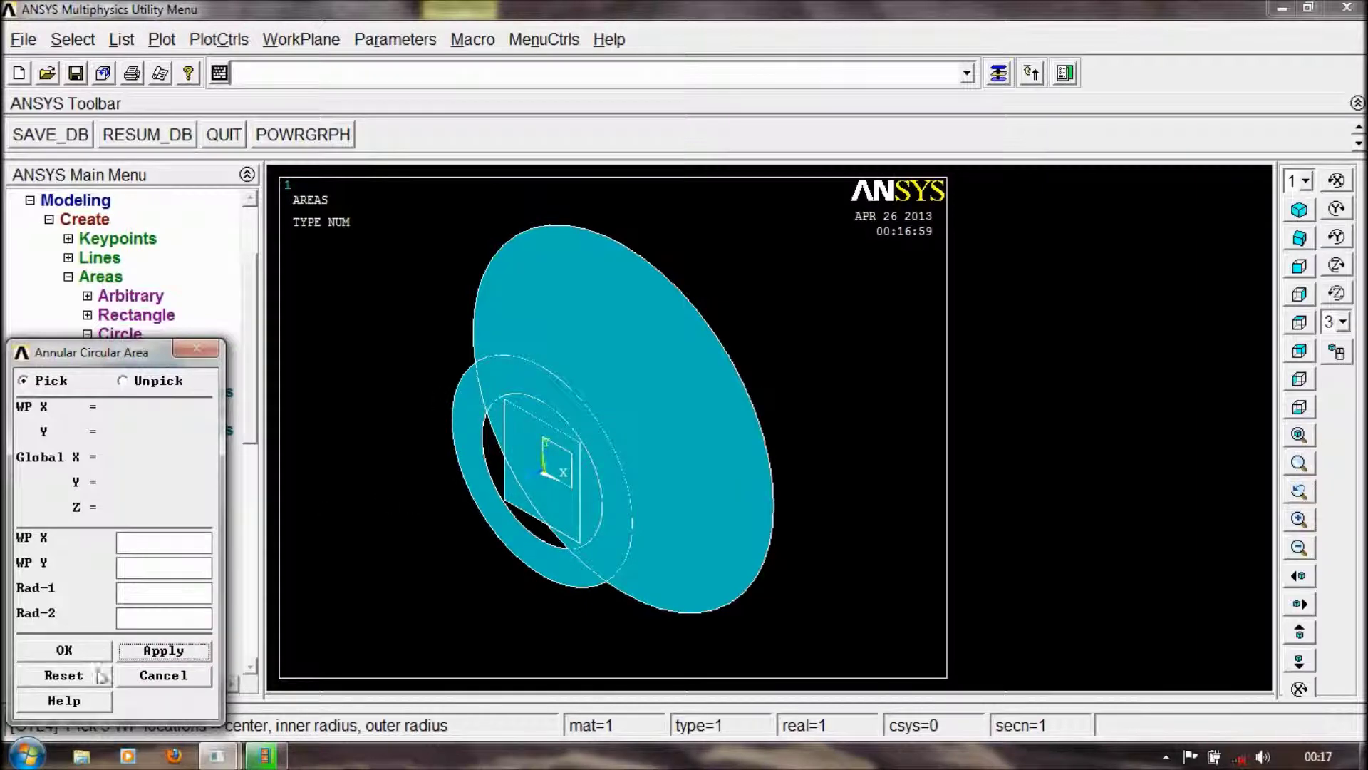
pyautogui.click(152, 677)
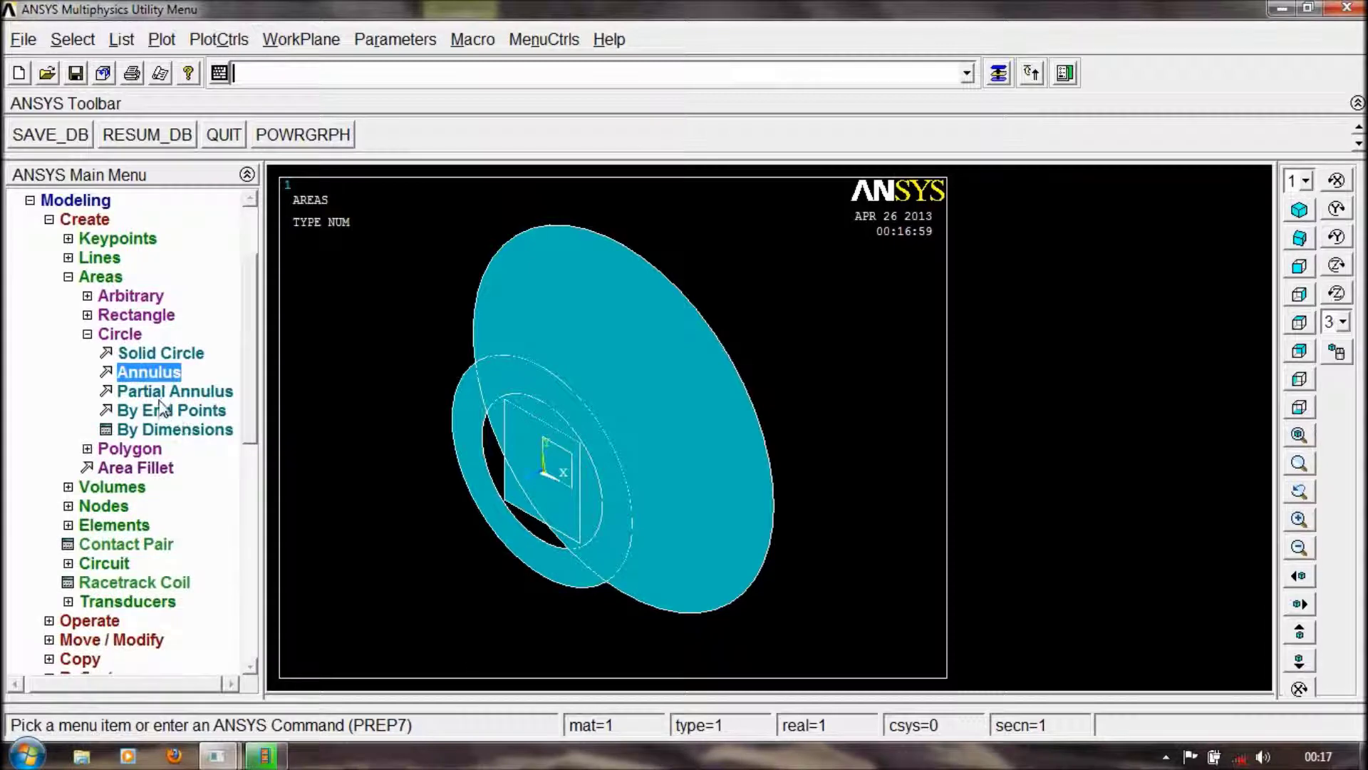
pyautogui.click(174, 391)
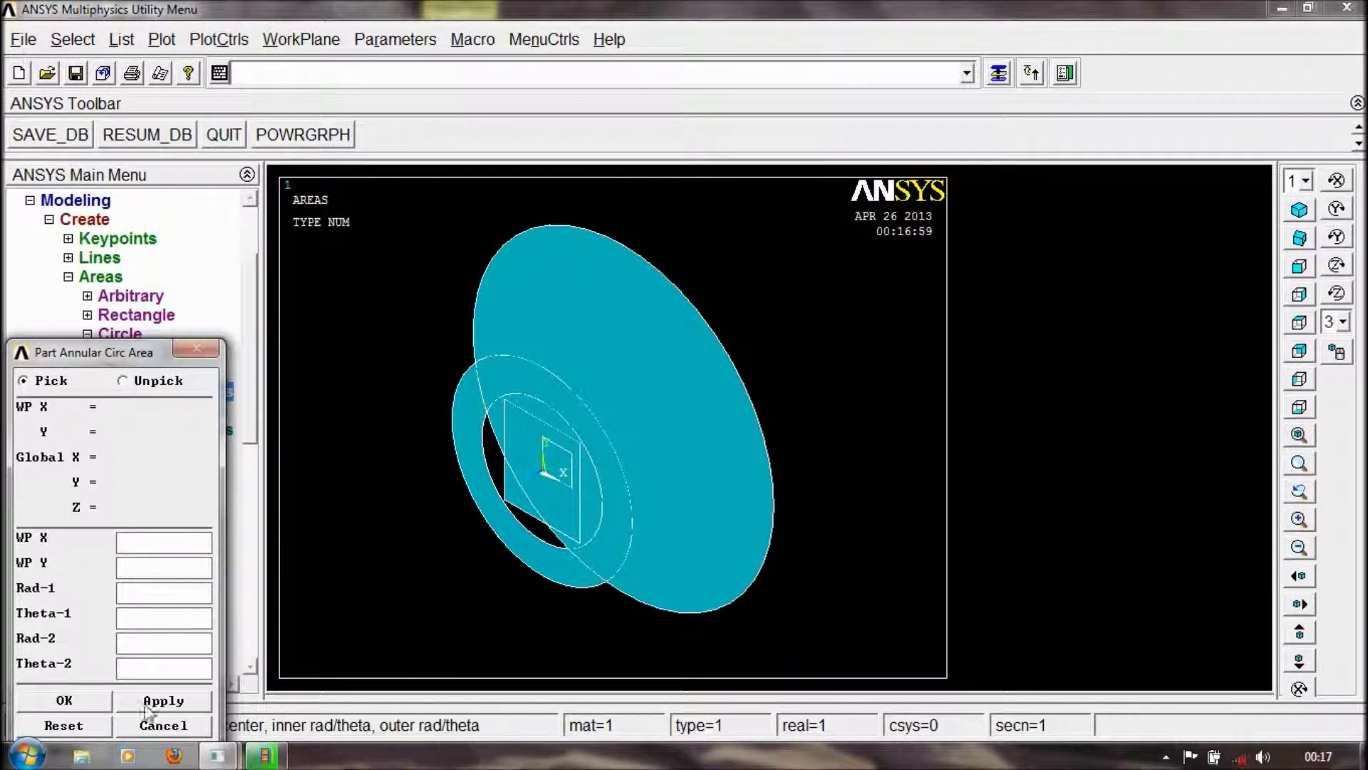
# Cancel the partial annulus and open Polygon > Triangle instead
pyautogui.click(163, 725)
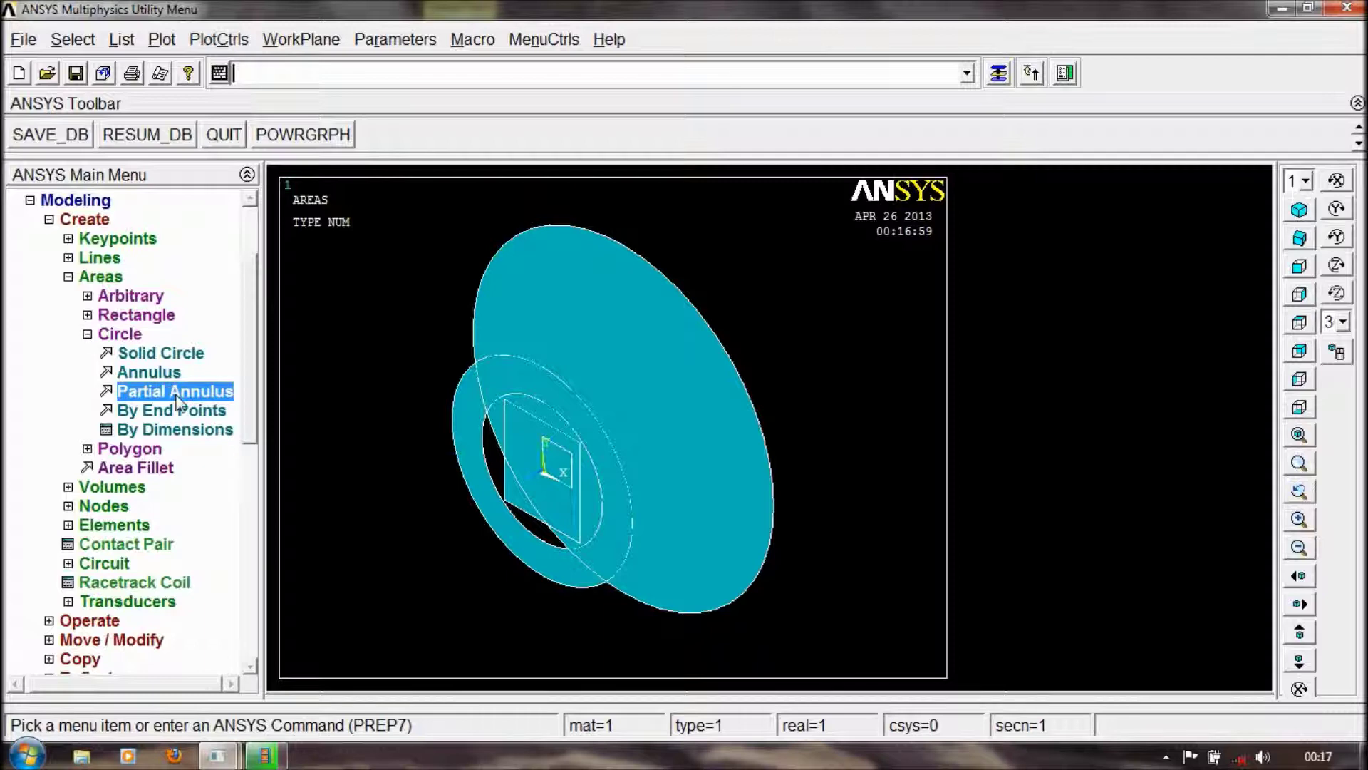
pyautogui.click(87, 334)
pyautogui.click(87, 353)
pyautogui.click(143, 374)
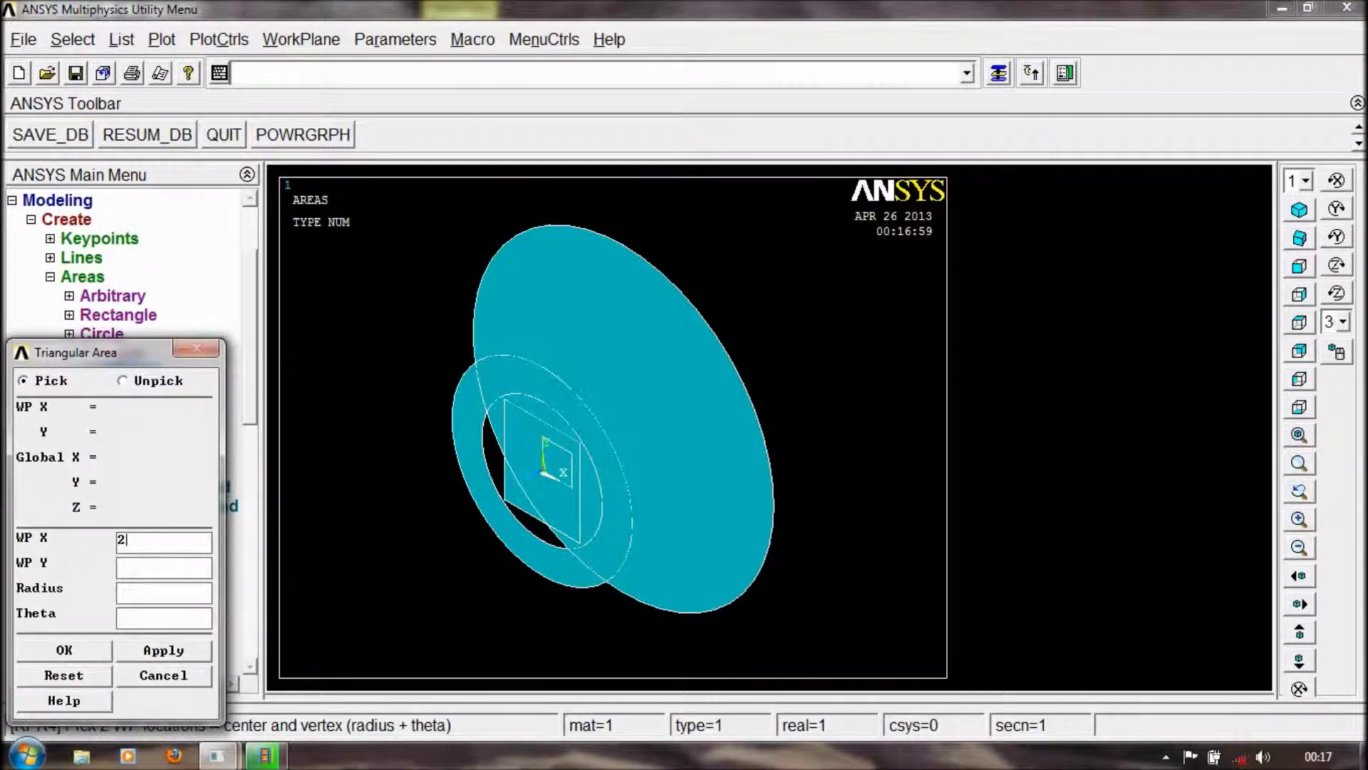
# Create a triangular area centred at WP X 2, WP Y 5 with its radius and rotation angle
pyautogui.click(143, 565)
pyautogui.click(146, 598)
pyautogui.click(139, 620)
pyautogui.click(163, 650)
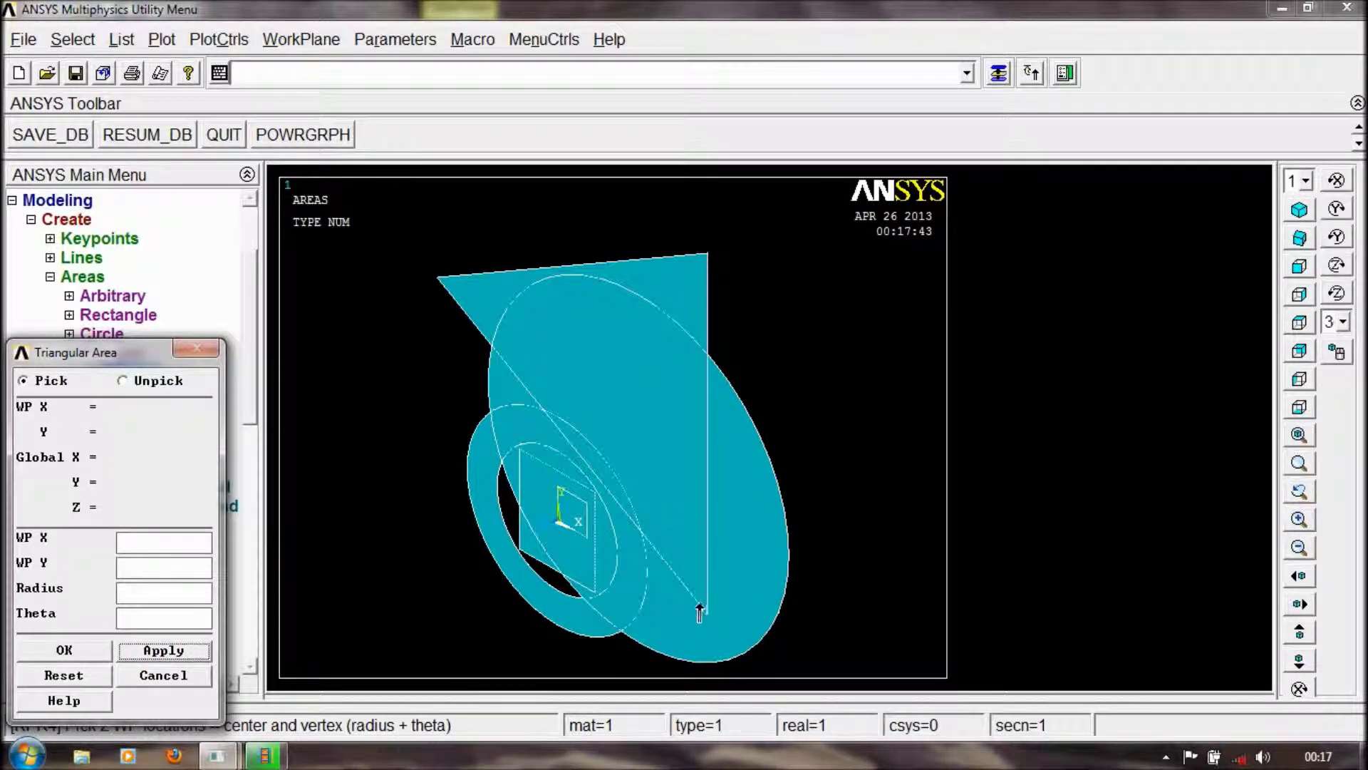
pyautogui.click(152, 675)
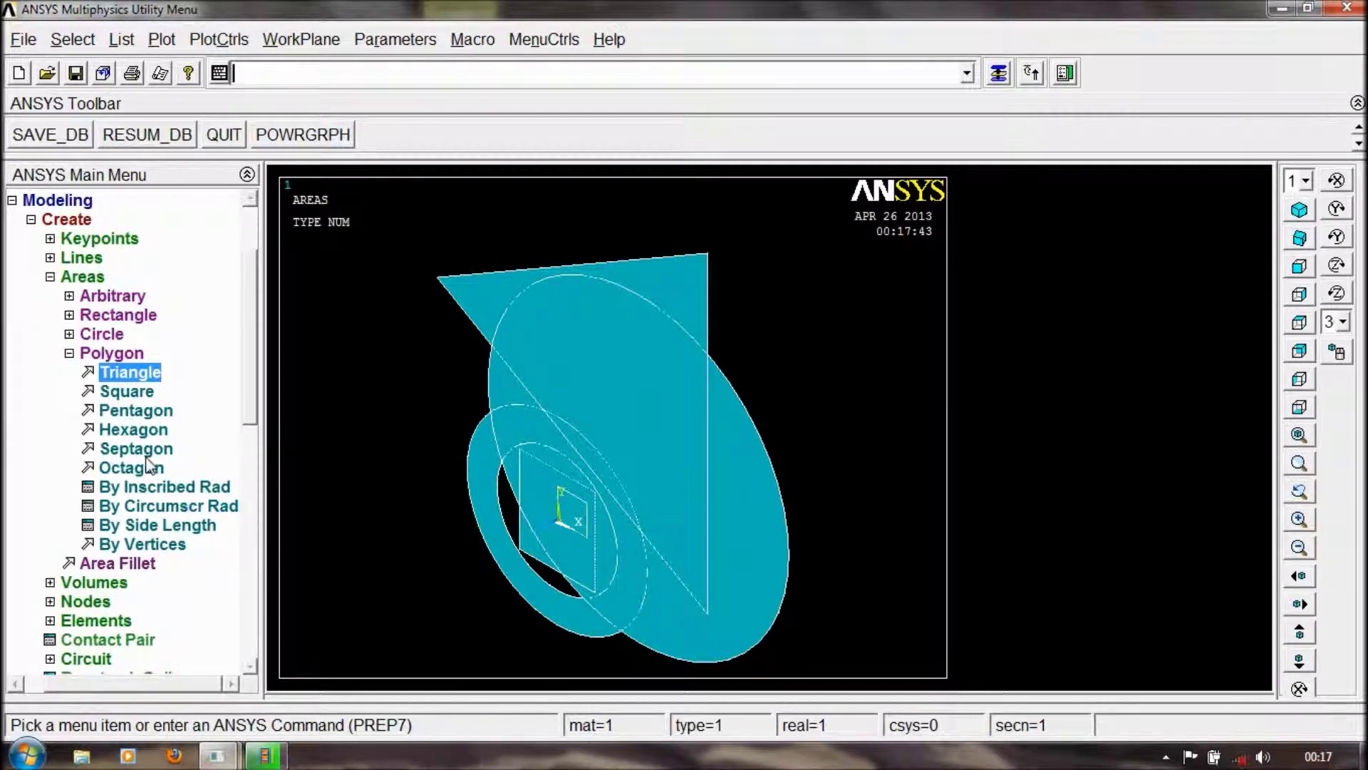
# Open and abandon the Hexagon option, then start an Area Fillet between two areas
pyautogui.click(149, 435)
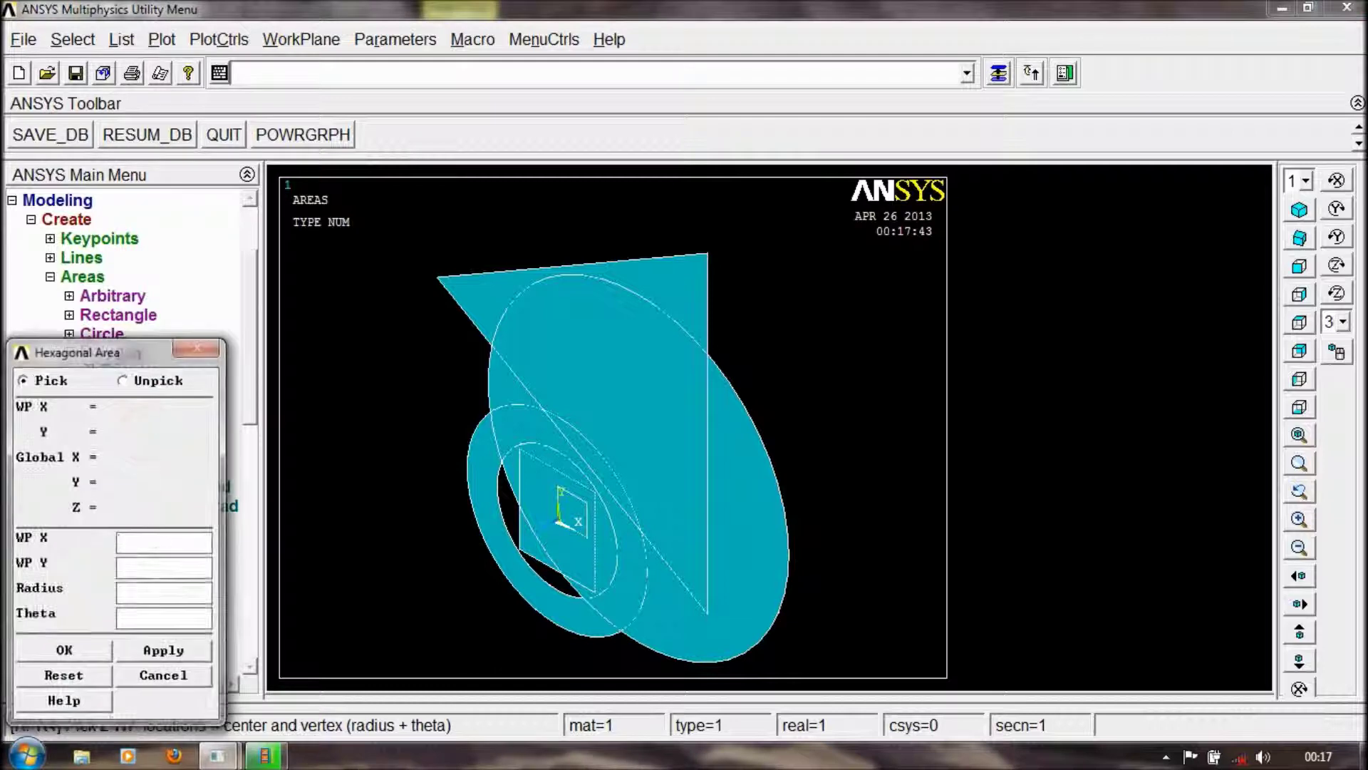
pyautogui.click(175, 683)
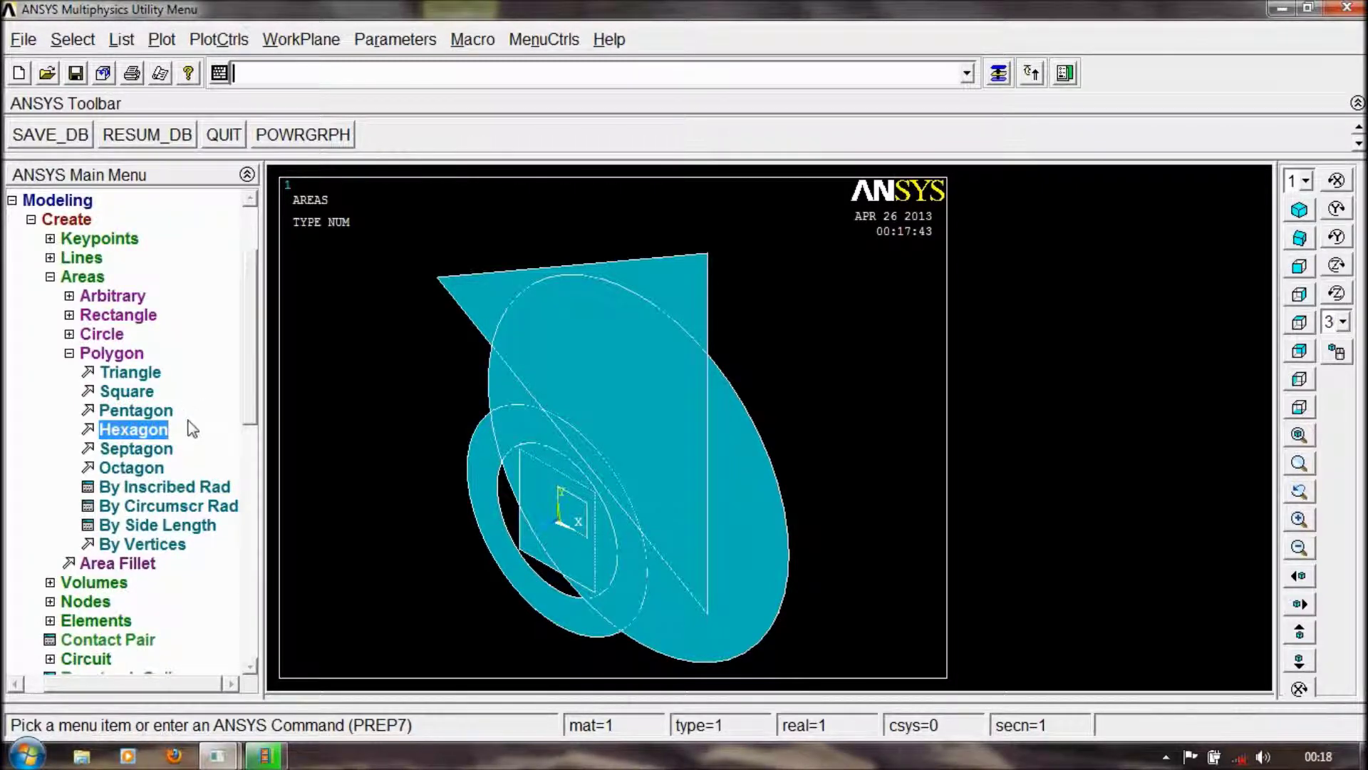
pyautogui.click(128, 566)
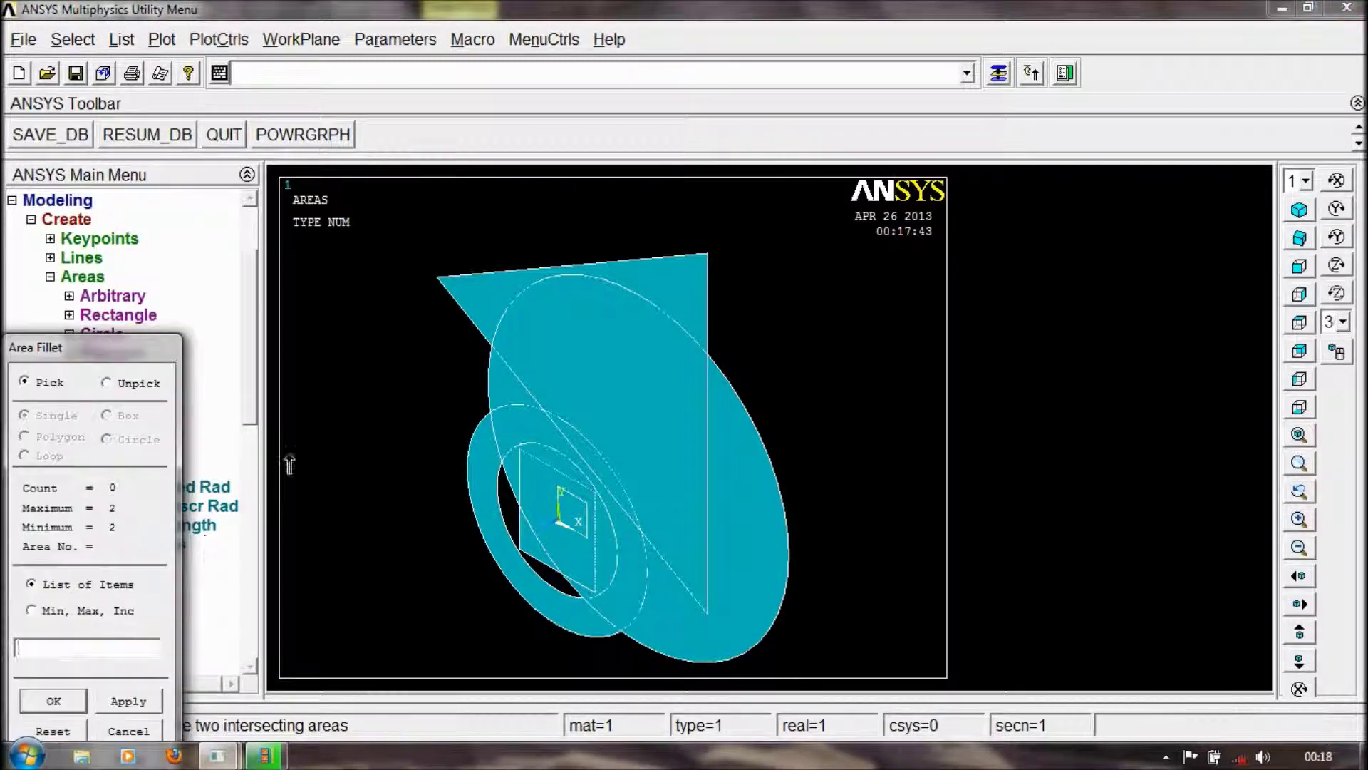
pyautogui.click(673, 287)
pyautogui.click(747, 485)
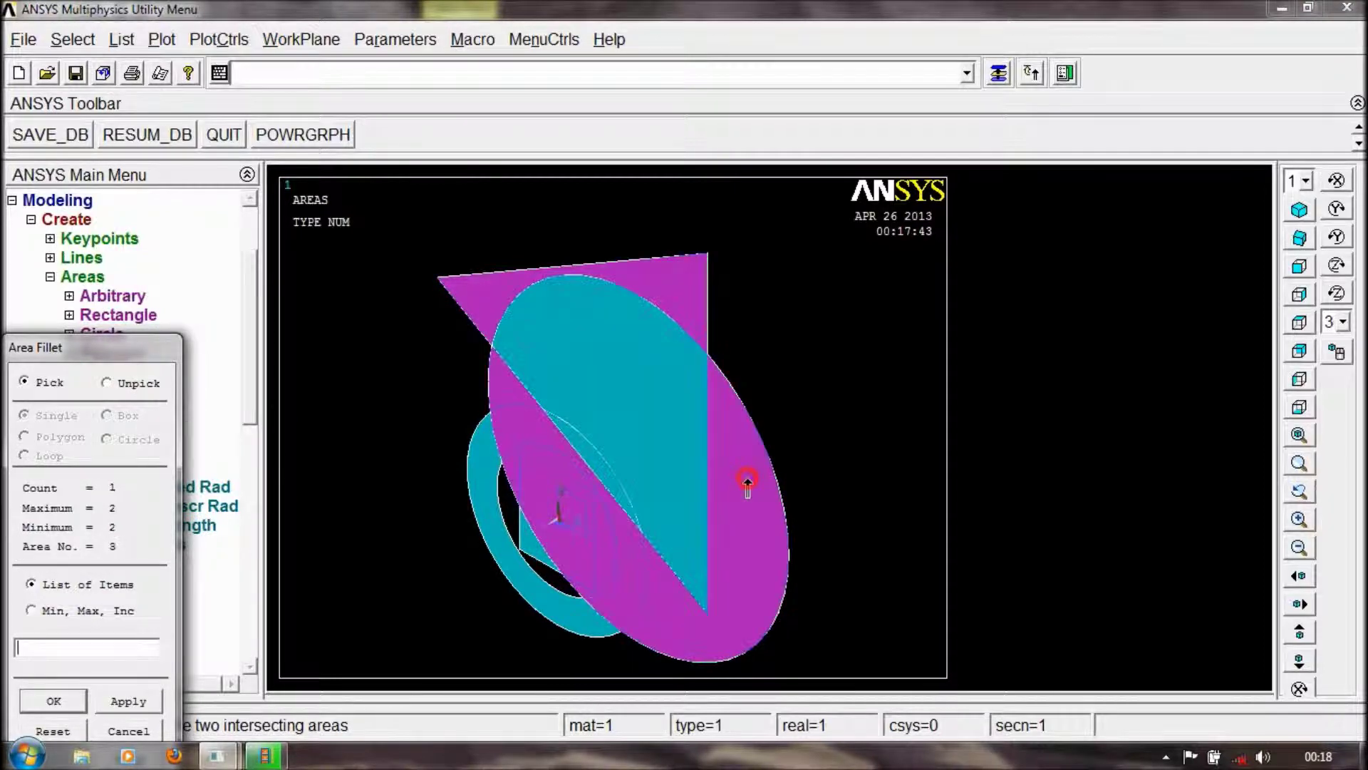
pyautogui.click(644, 393)
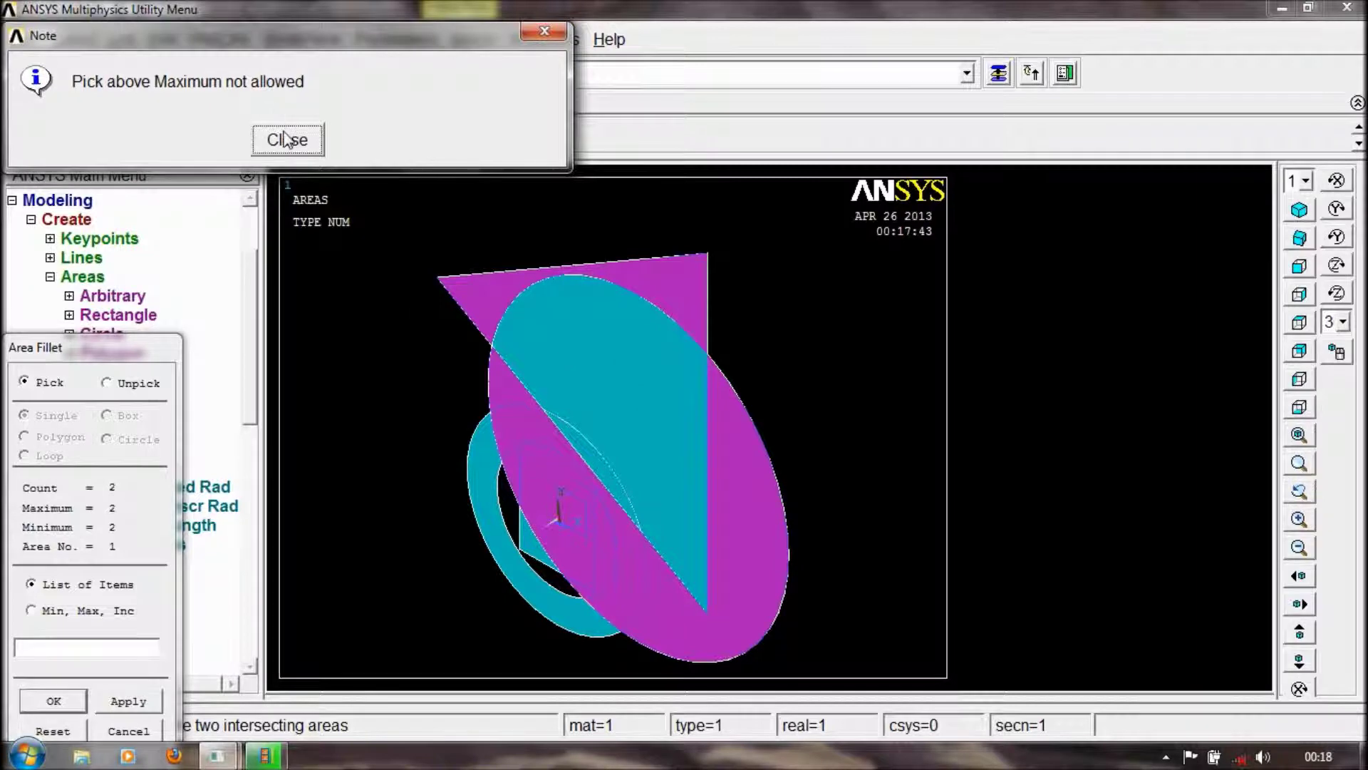
pyautogui.click(285, 138)
pyautogui.click(657, 397)
pyautogui.click(301, 142)
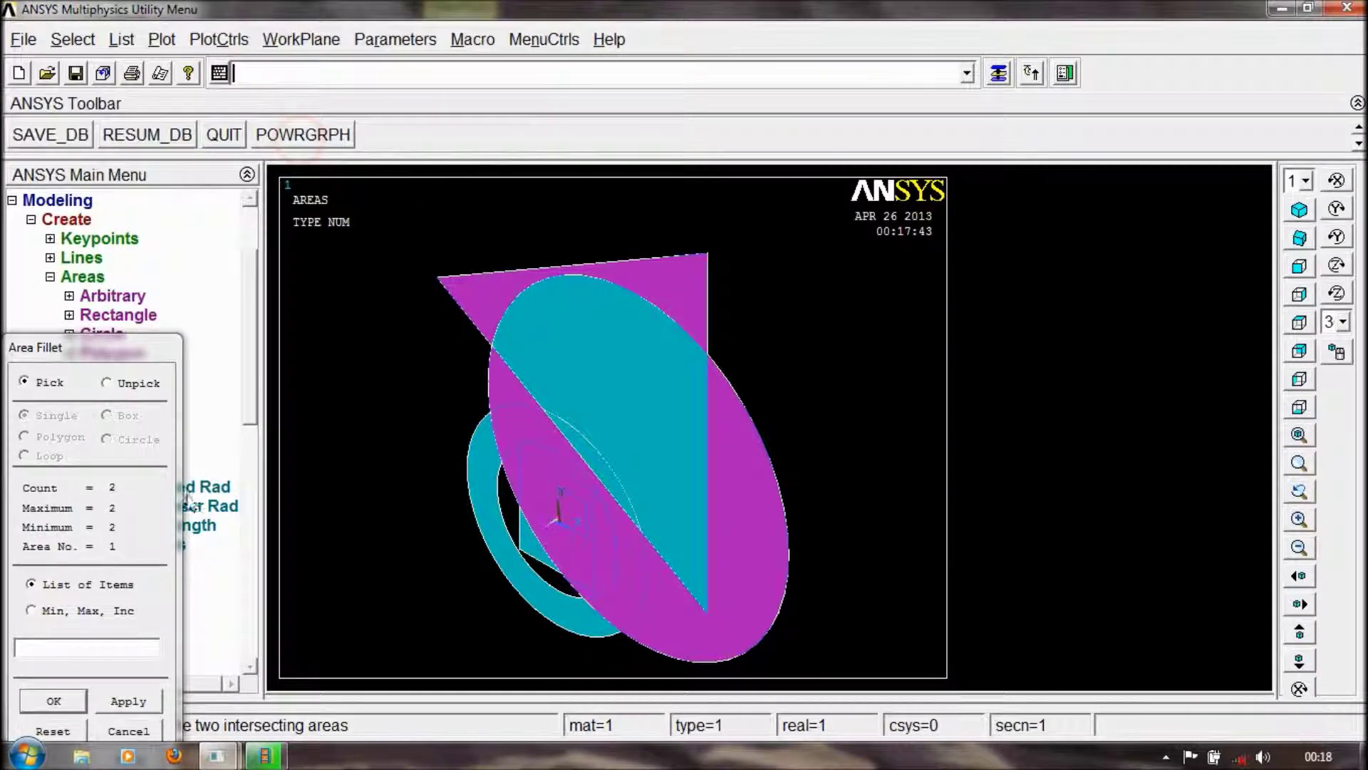
pyautogui.click(53, 701)
pyautogui.click(517, 432)
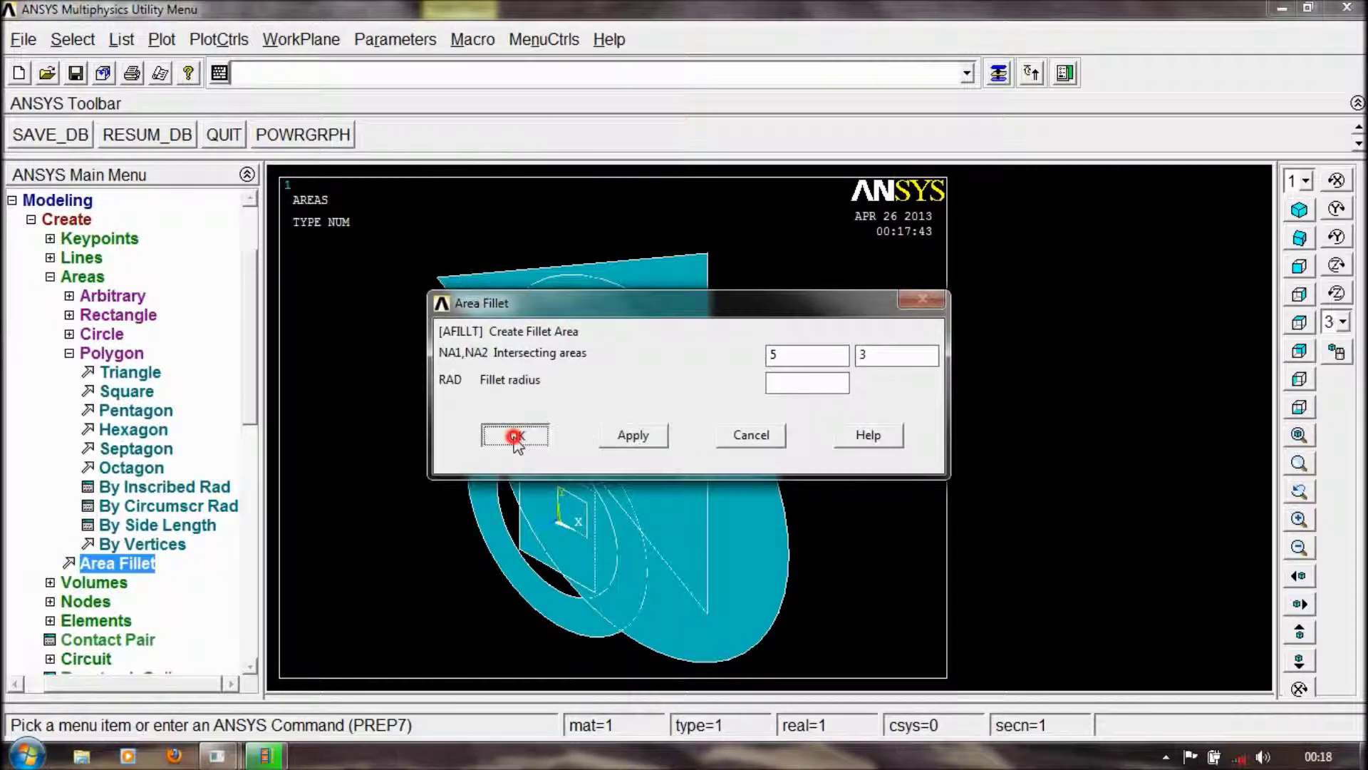
pyautogui.click(292, 142)
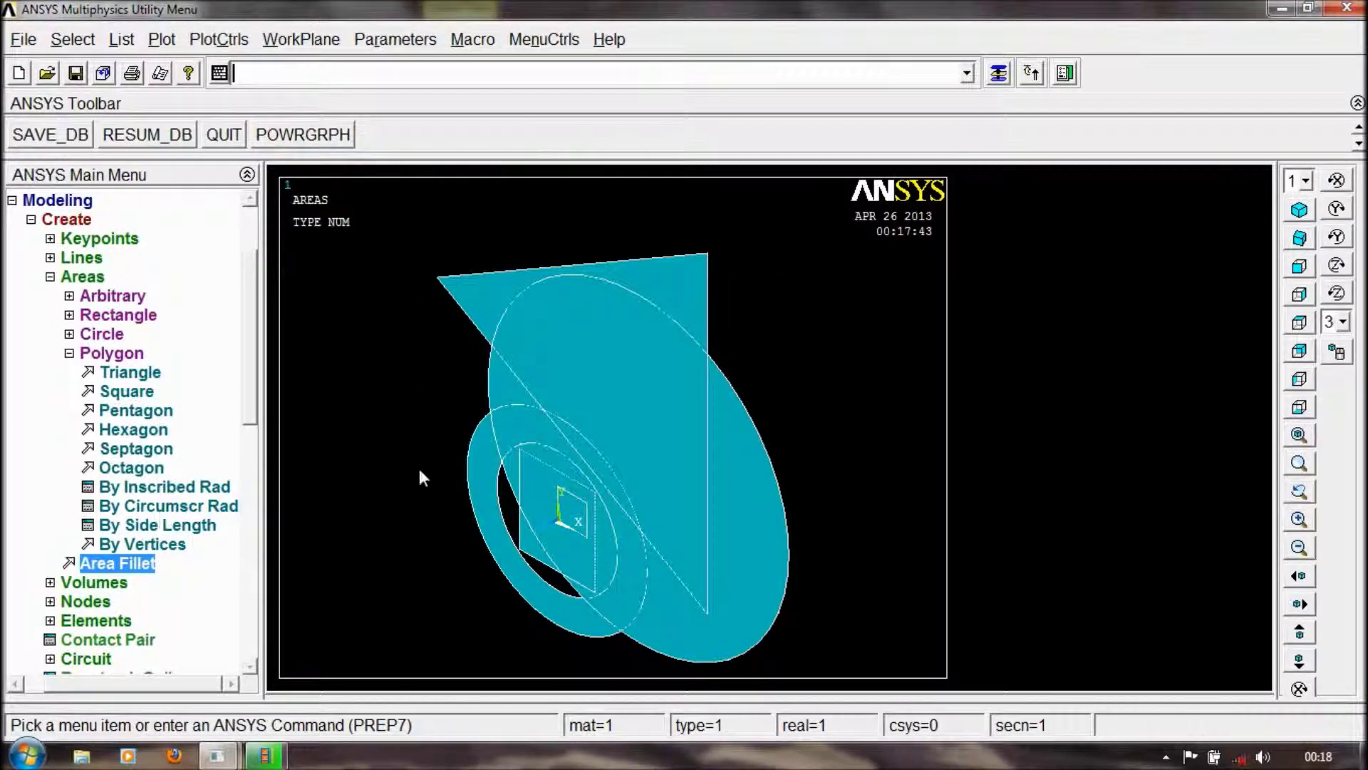
pyautogui.click(135, 563)
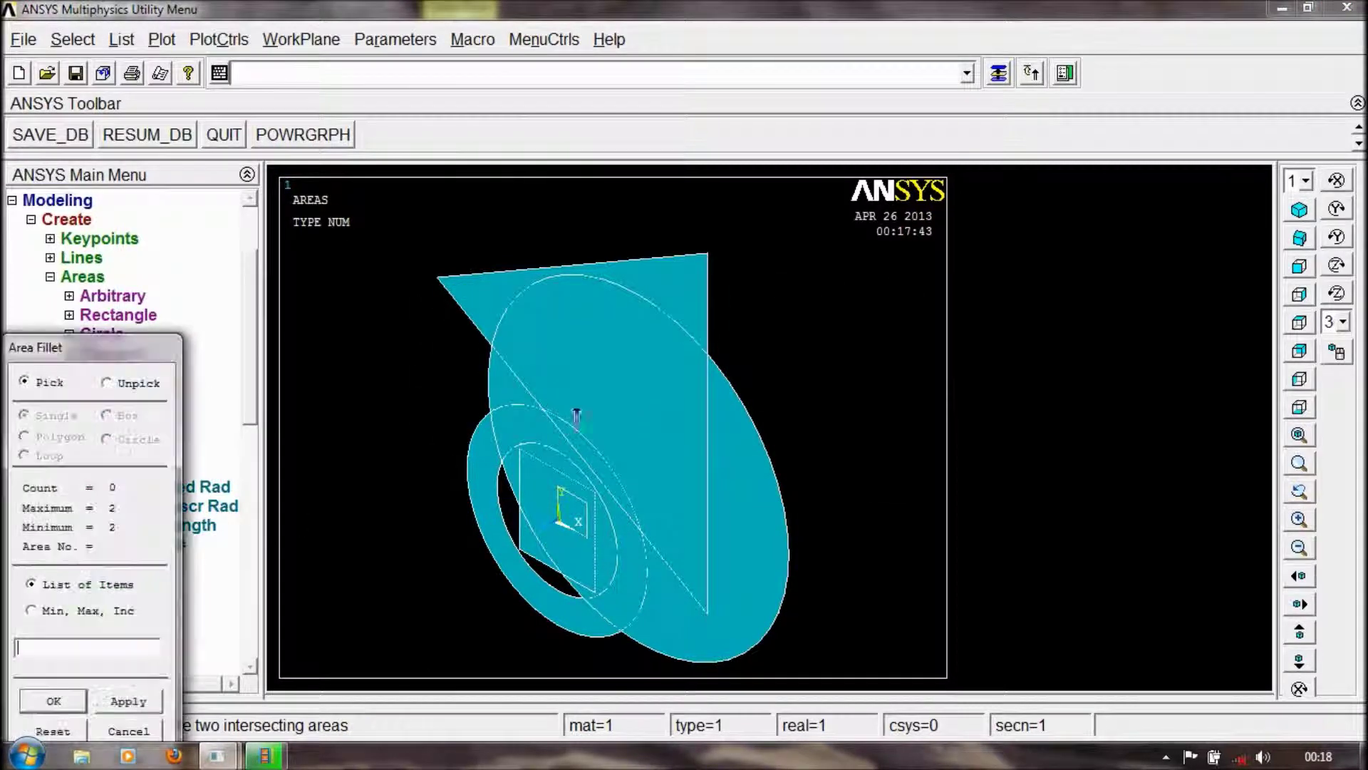
pyautogui.click(590, 397)
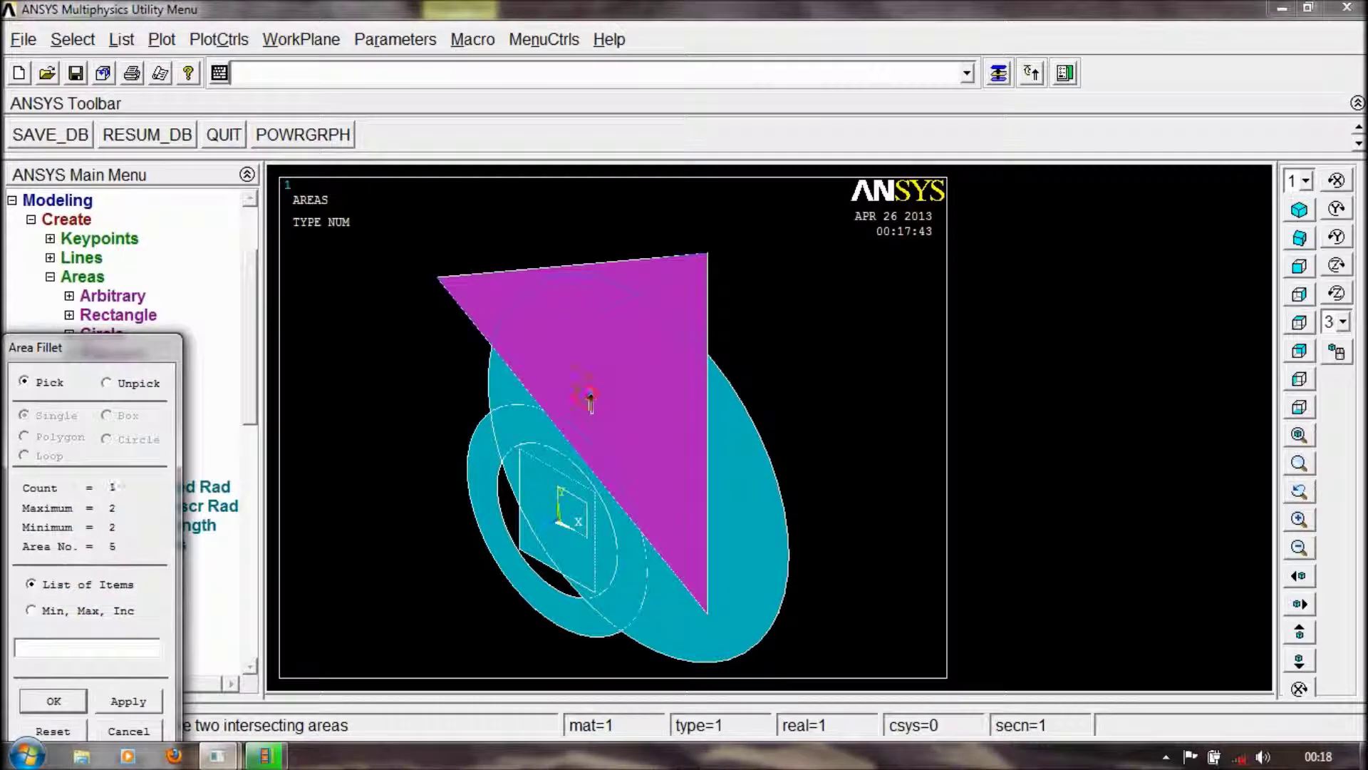
pyautogui.click(128, 701)
pyautogui.click(287, 139)
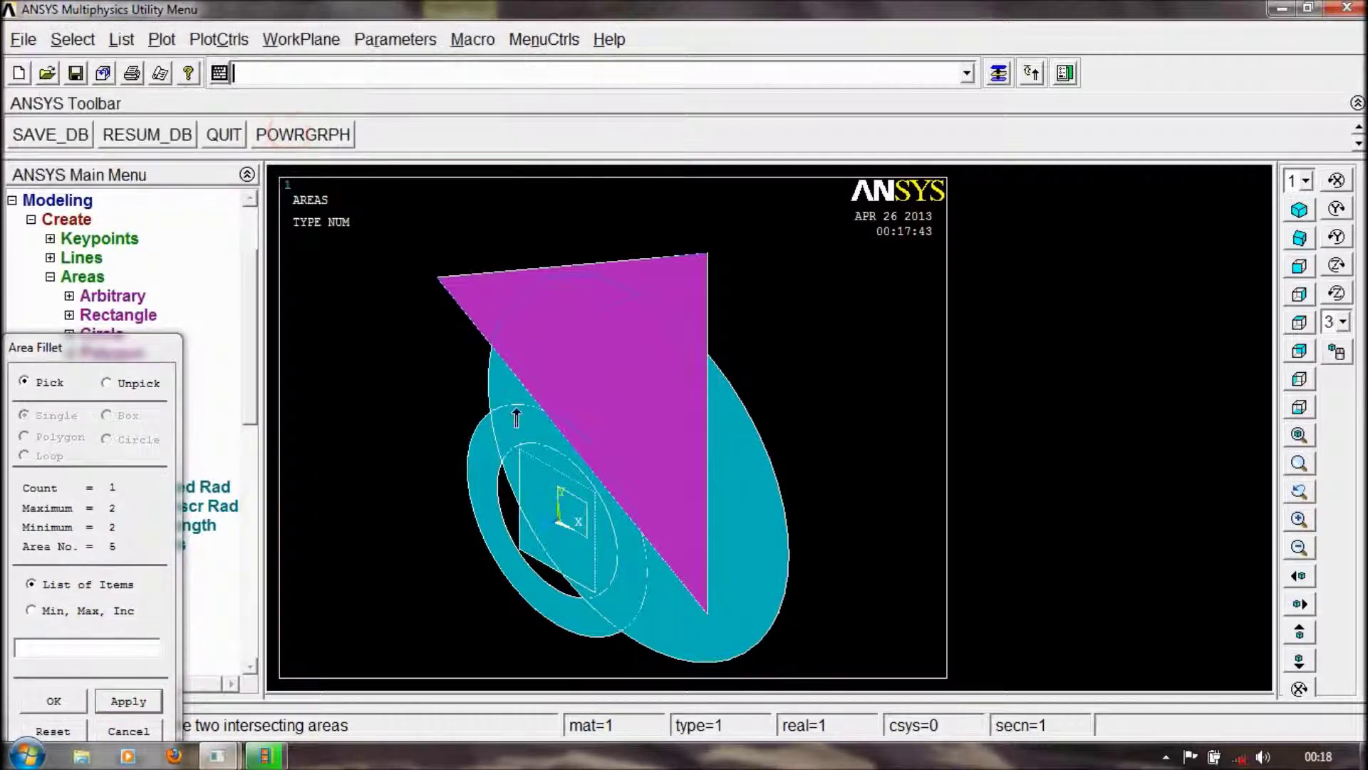
pyautogui.click(510, 419)
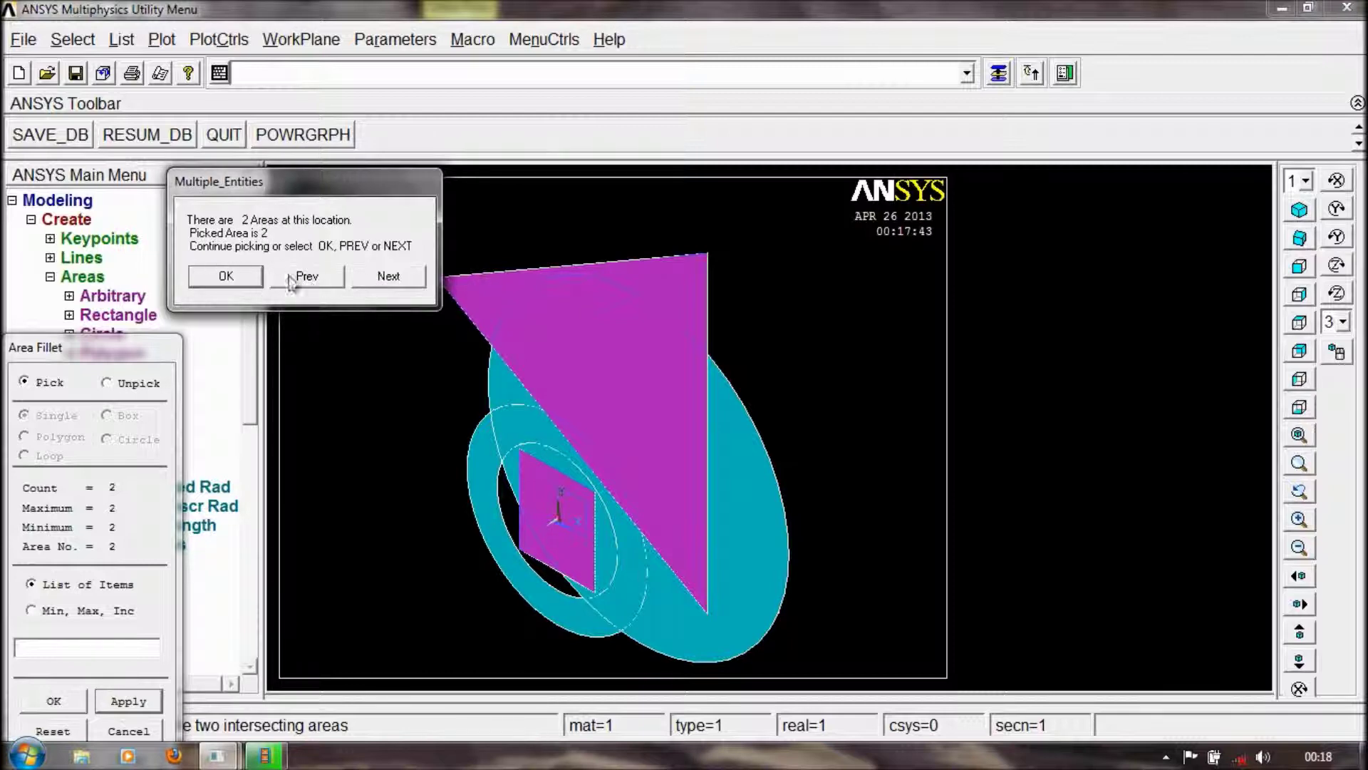
pyautogui.click(243, 276)
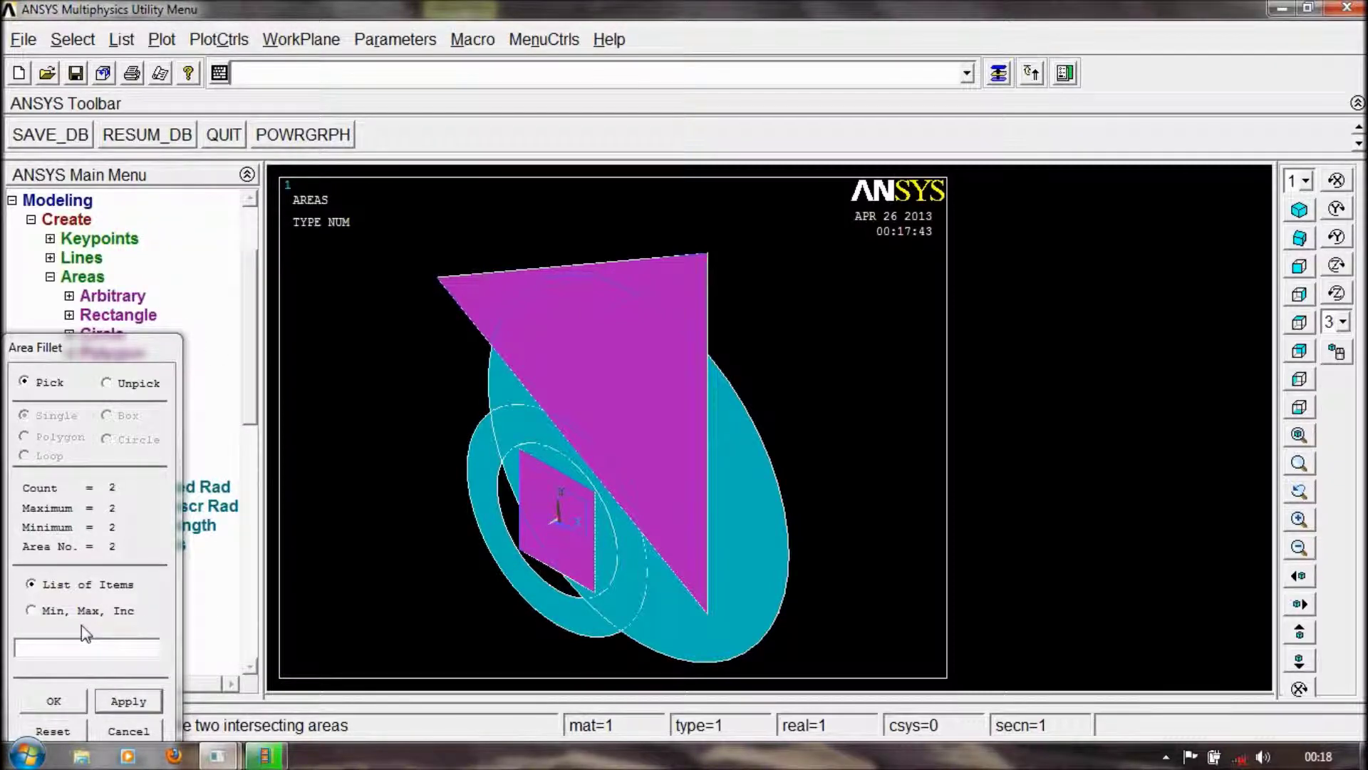
pyautogui.click(54, 701)
pyautogui.click(788, 382)
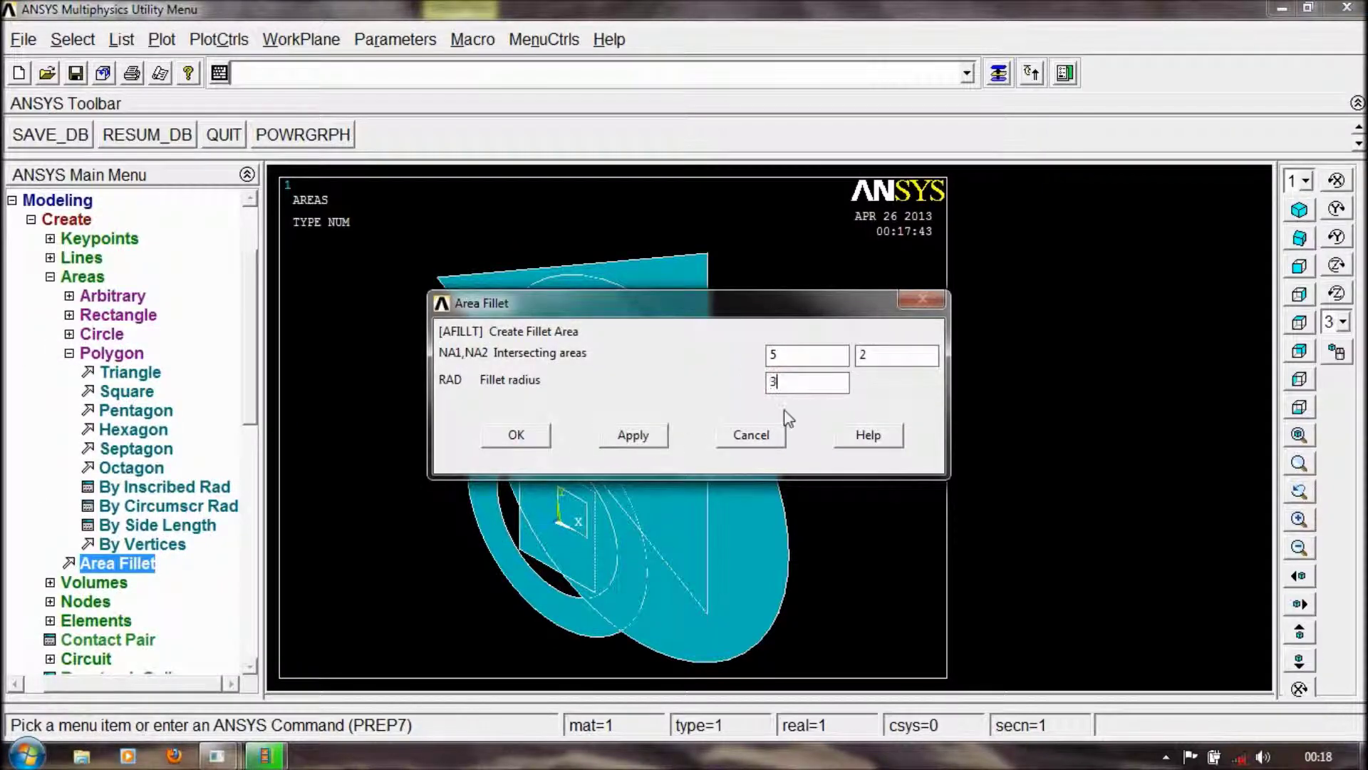
pyautogui.write('3')
pyautogui.click(518, 434)
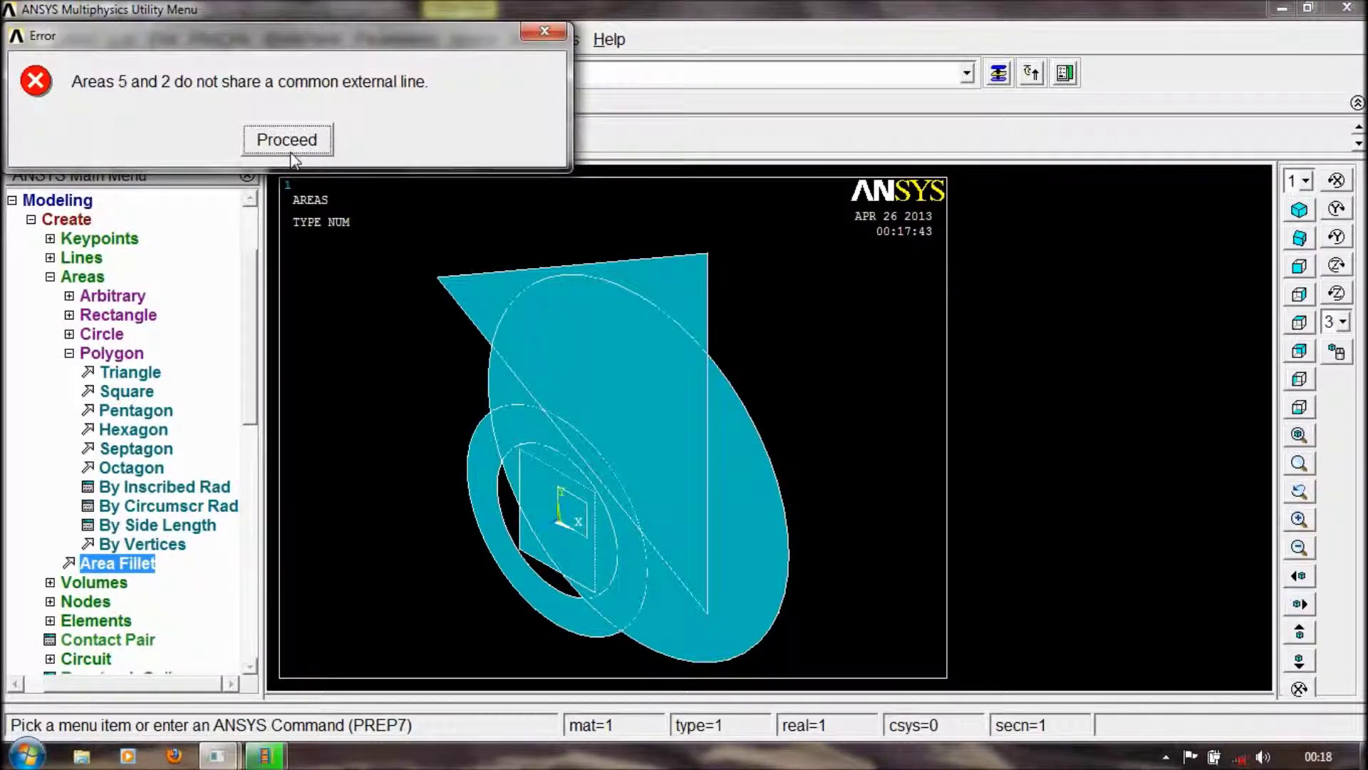
pyautogui.click(291, 151)
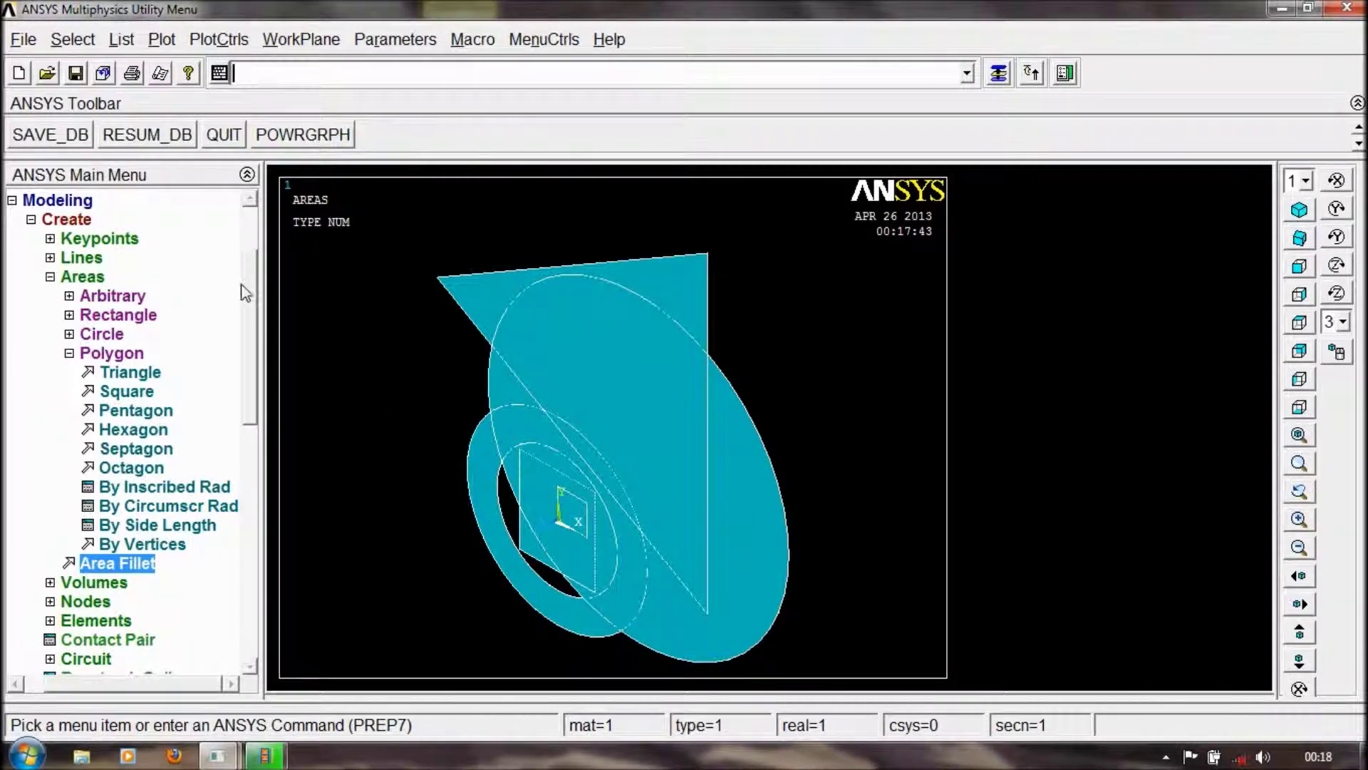
pyautogui.moveTo(250, 296); pyautogui.dragTo(257, 246)
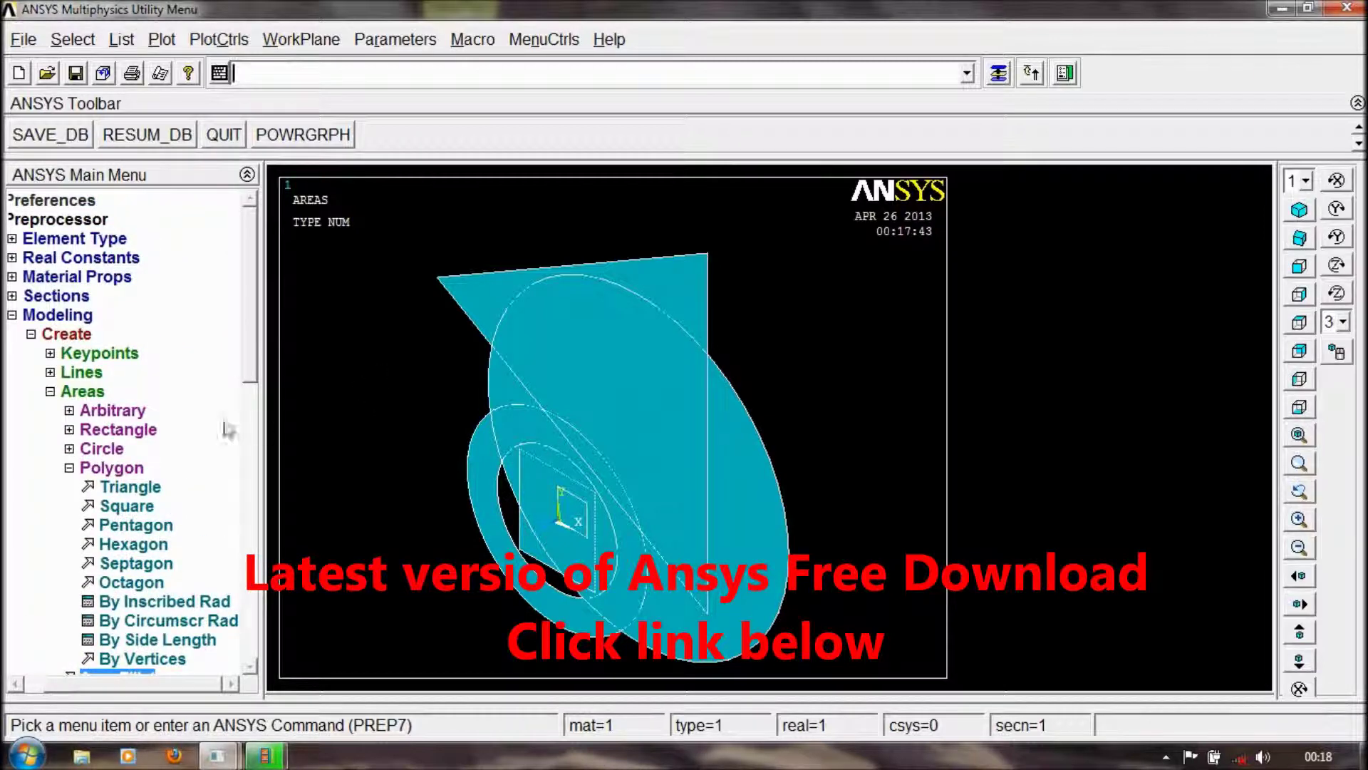
# Collapse the Areas branch under Modeling > Create
pyautogui.click(50, 391)
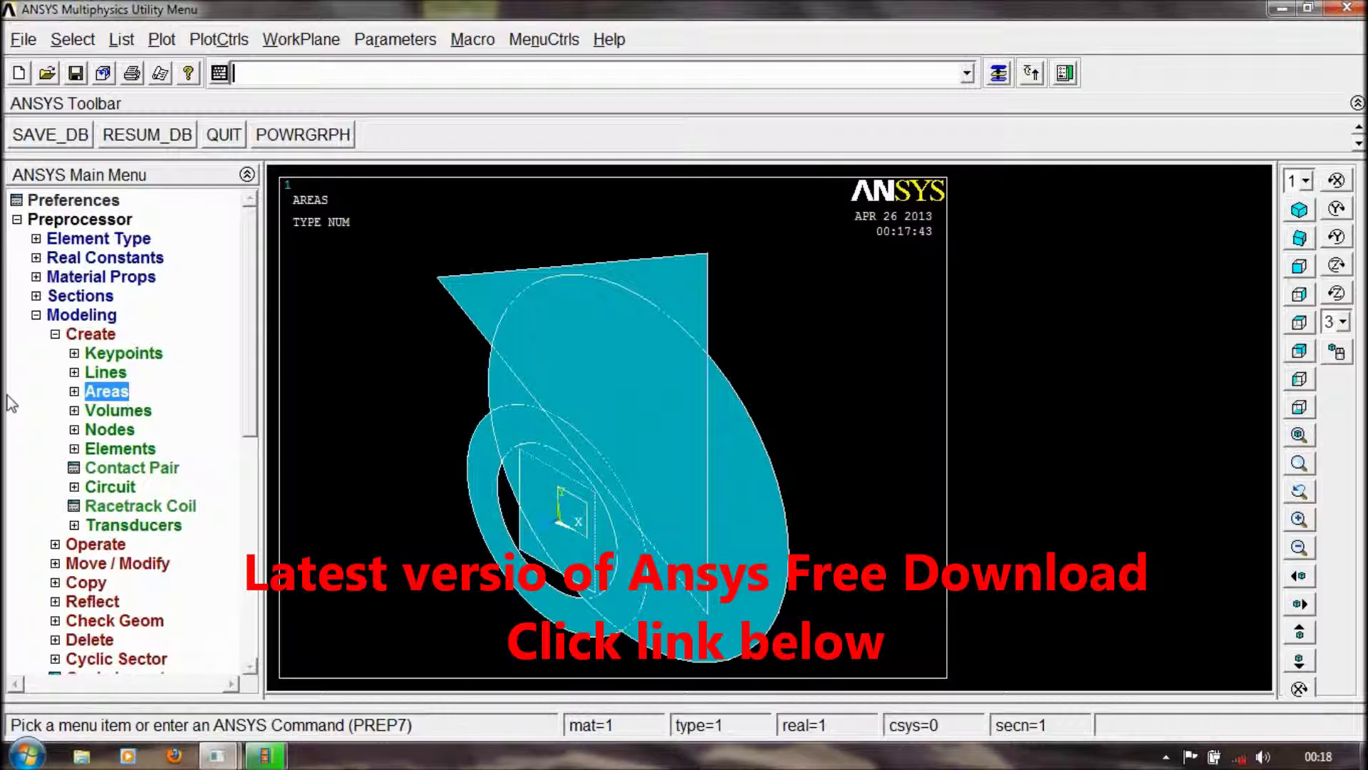